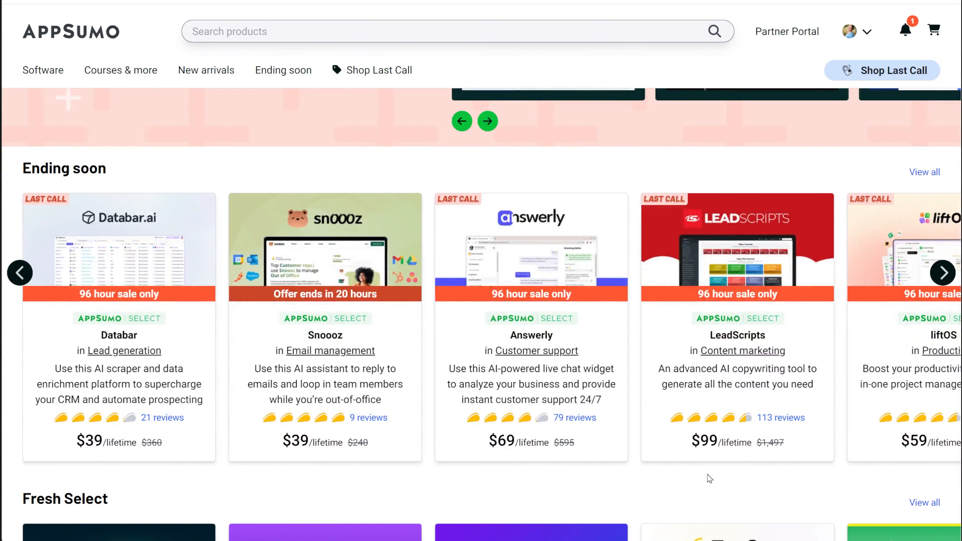
Browse the AppSumo home page's deal sections, from Ending soon and Fresh Select through Plus Exclusives and Cutting-edge tech.
scroll(708, 478, "down", 5)
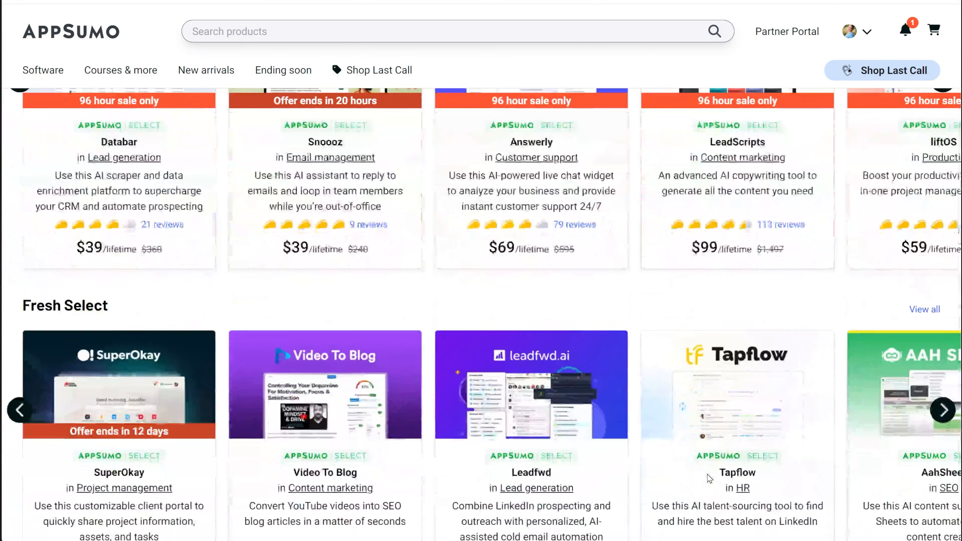
scroll(709, 478, "down", 5)
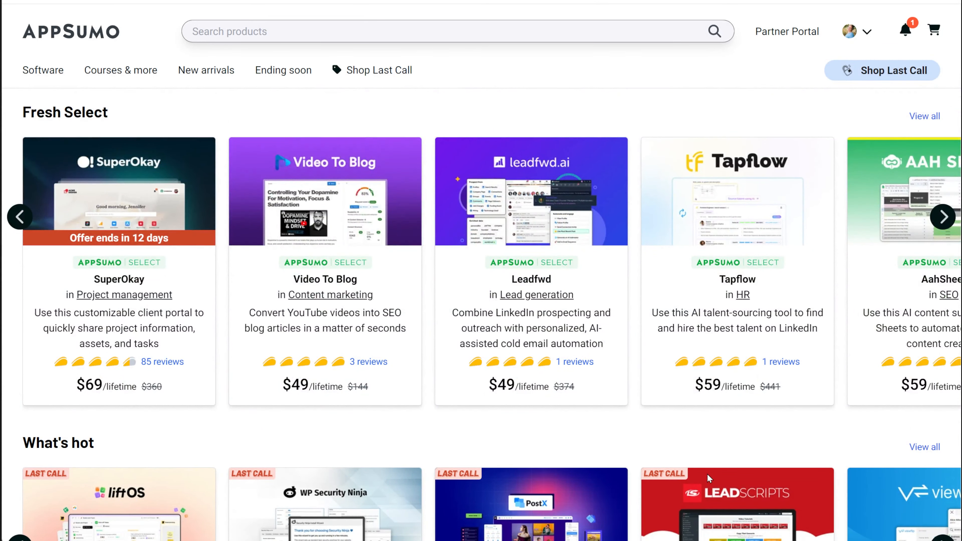
scroll(707, 474, "down", 7)
scroll(709, 479, "down", 2)
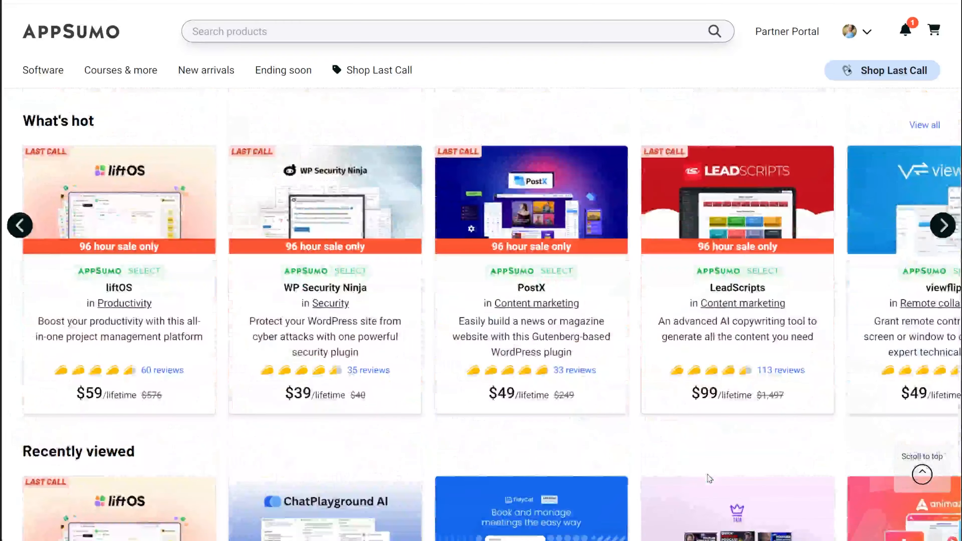
scroll(707, 475, "down", 3)
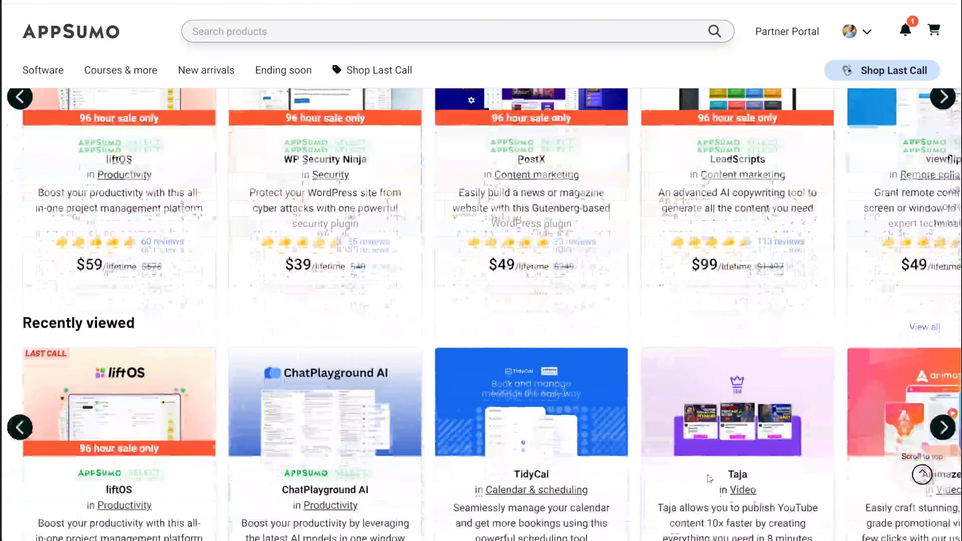
scroll(710, 478, "down", 3)
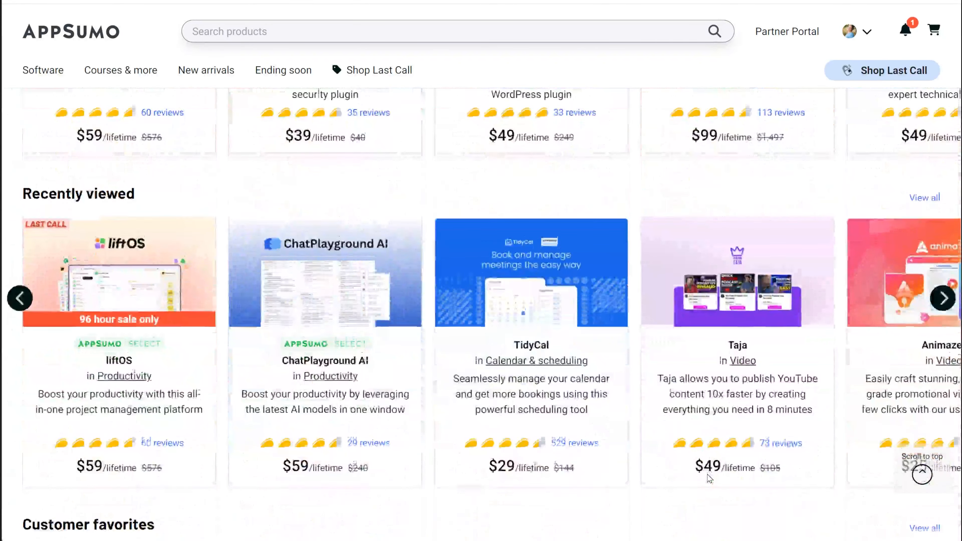
scroll(710, 478, "down", 2)
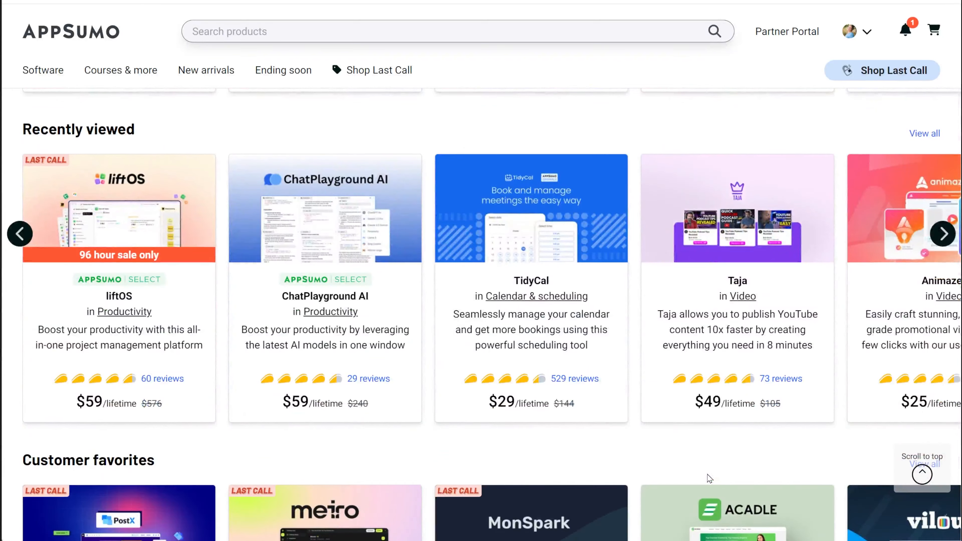
scroll(707, 475, "down", 3)
scroll(709, 478, "down", 2)
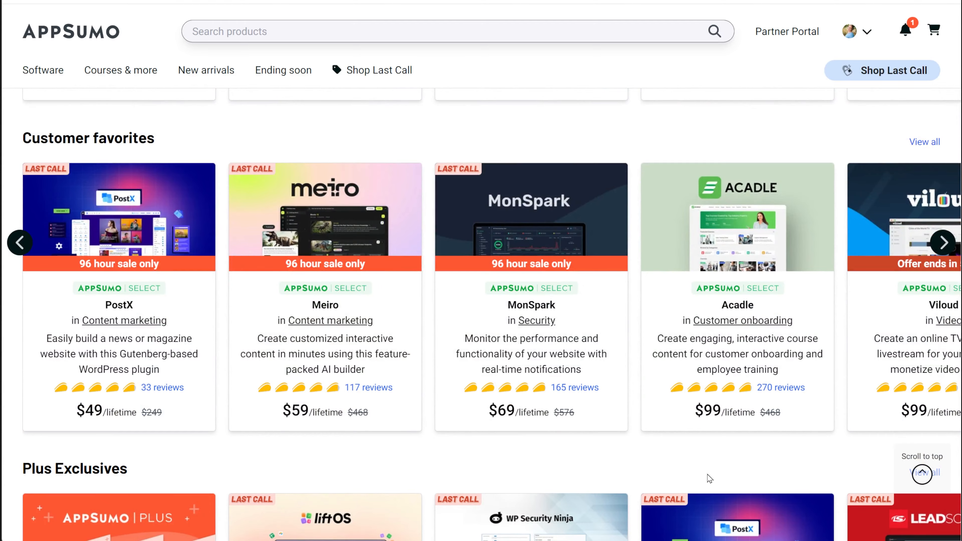
scroll(707, 475, "down", 5)
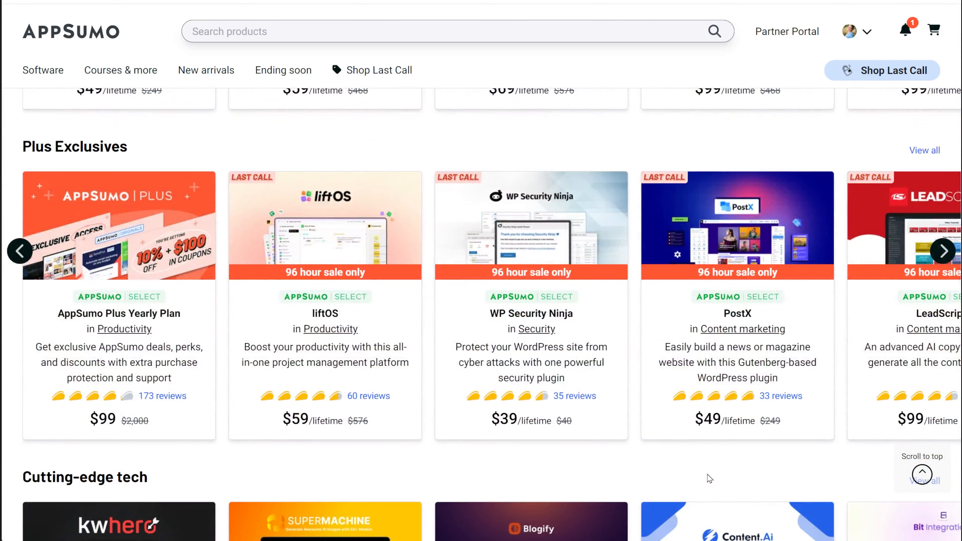
scroll(707, 474, "down", 2)
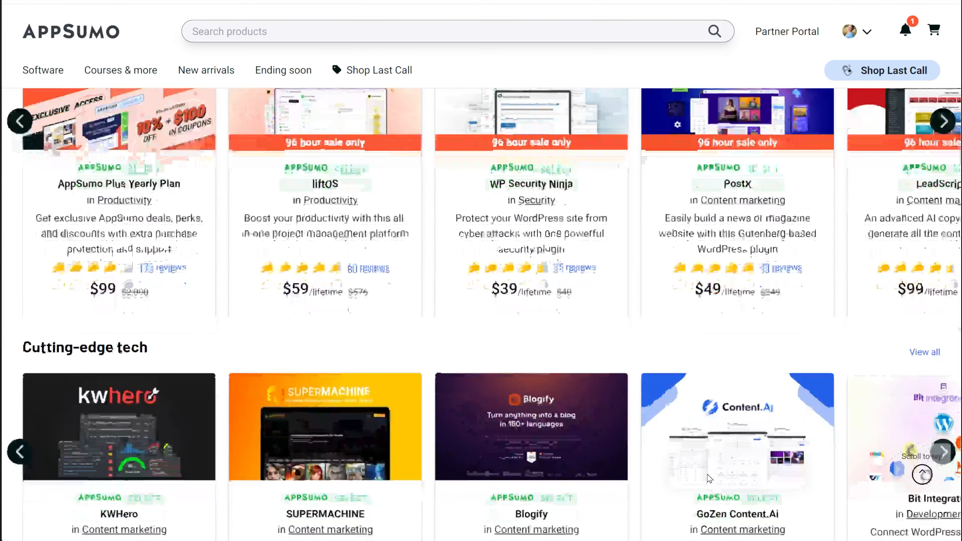
scroll(707, 474, "down", 2)
scroll(707, 475, "down", 2)
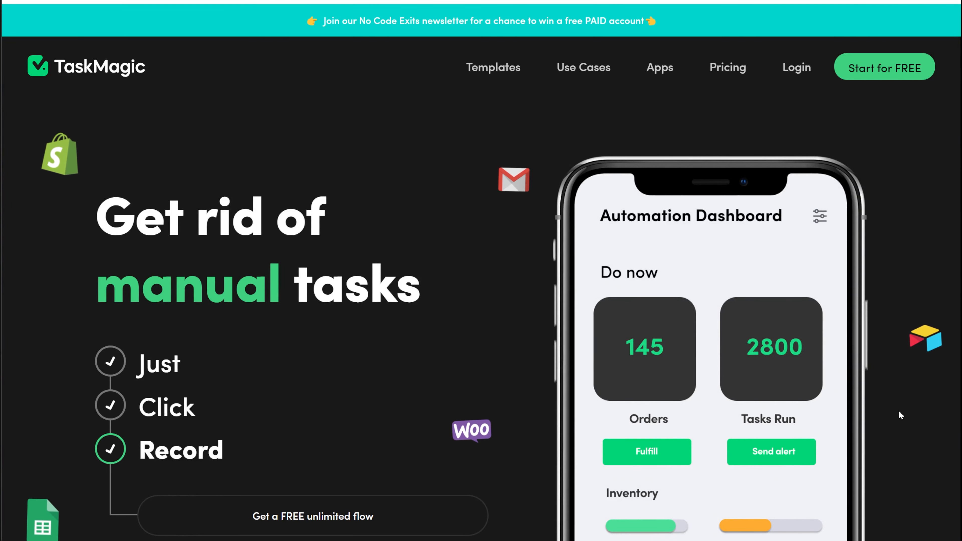
Switch to the TaskMagic website and read through its landing page, from the hero section to the How easy is it? section.
scroll(899, 411, "down", 1)
scroll(898, 412, "down", 1)
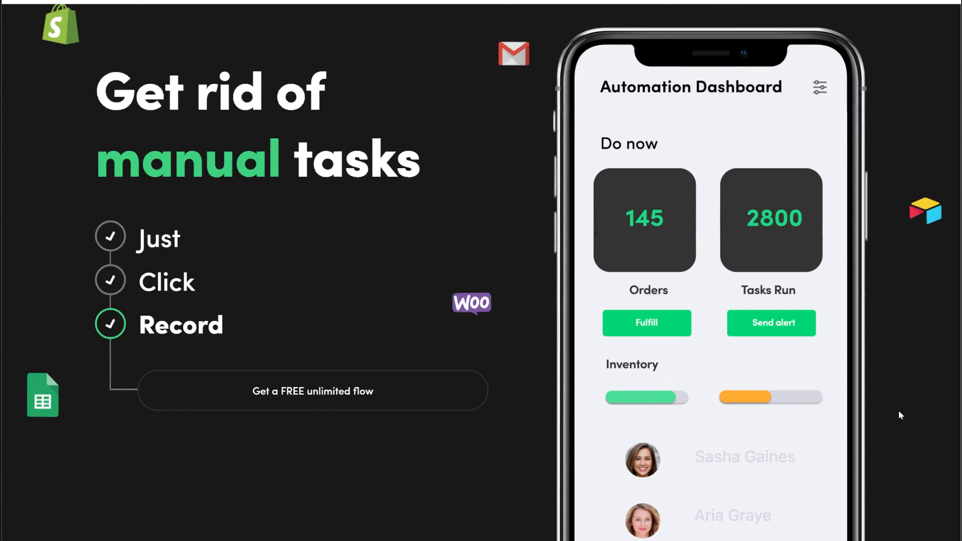
scroll(898, 410, "down", 2)
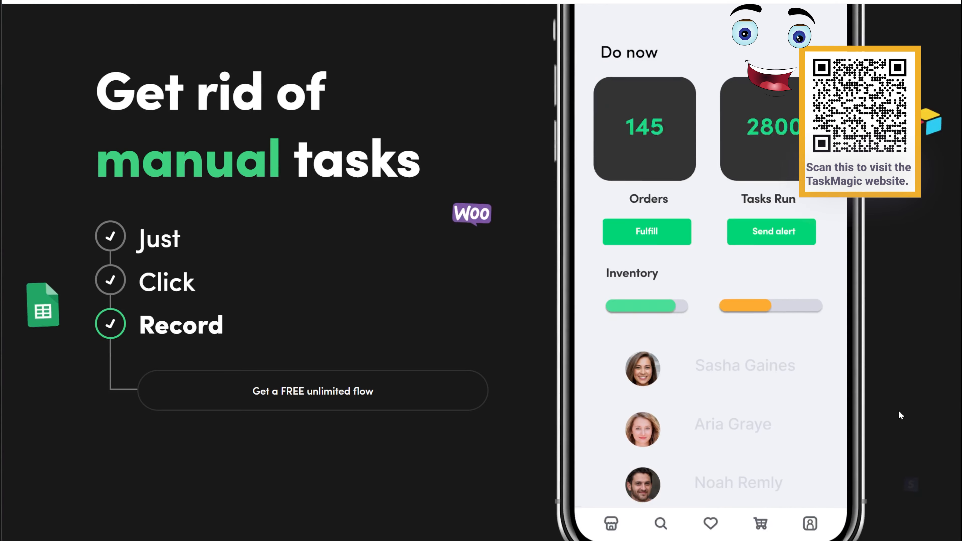
scroll(897, 410, "down", 2)
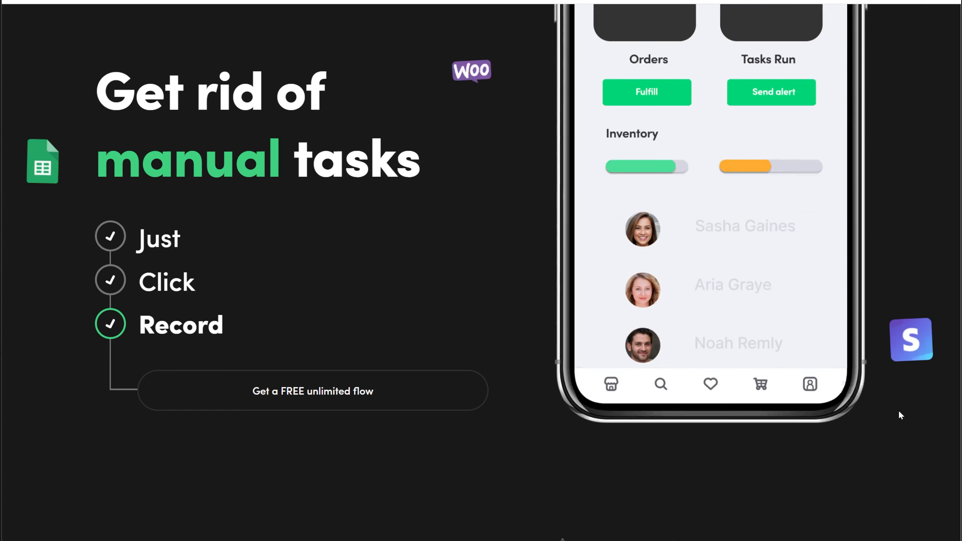
scroll(899, 411, "down", 1)
scroll(899, 411, "down", 2)
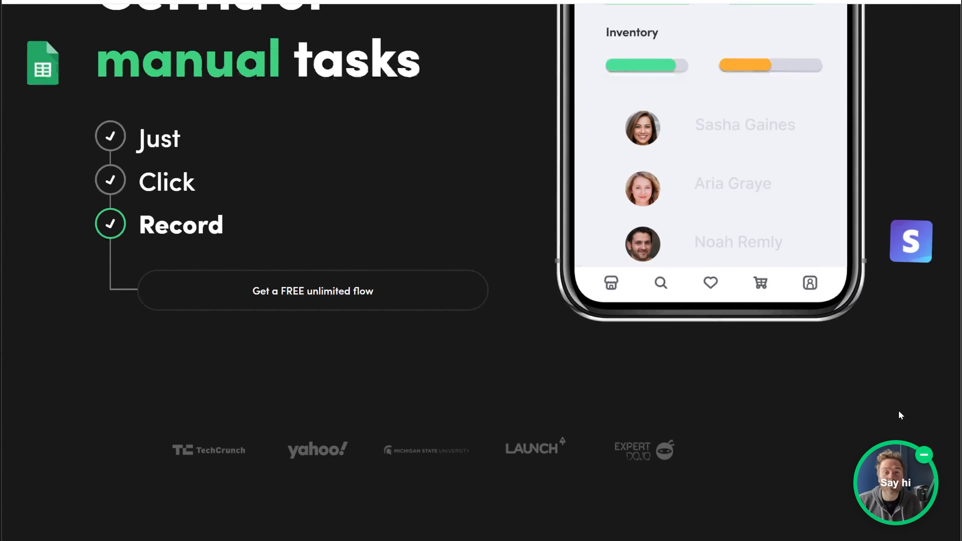
scroll(899, 412, "down", 5)
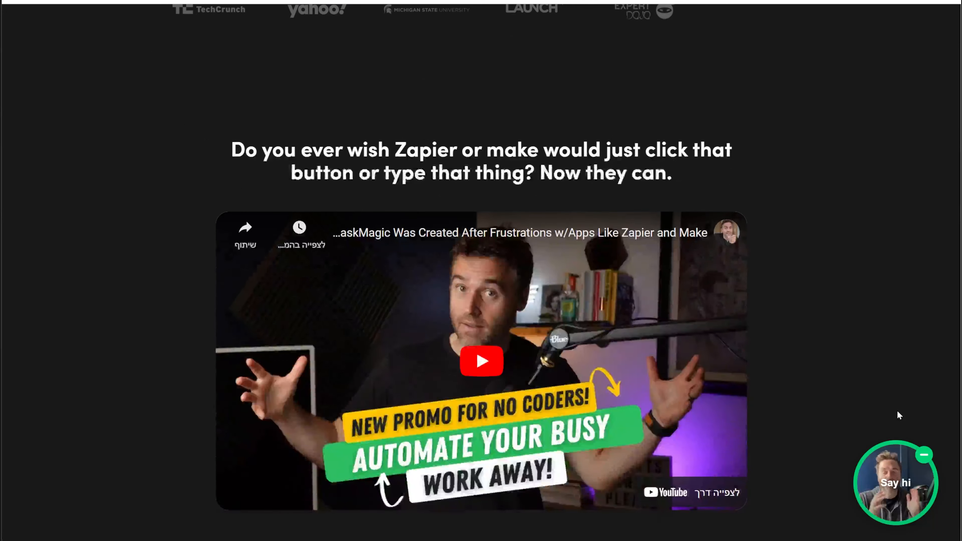
scroll(898, 412, "down", 2)
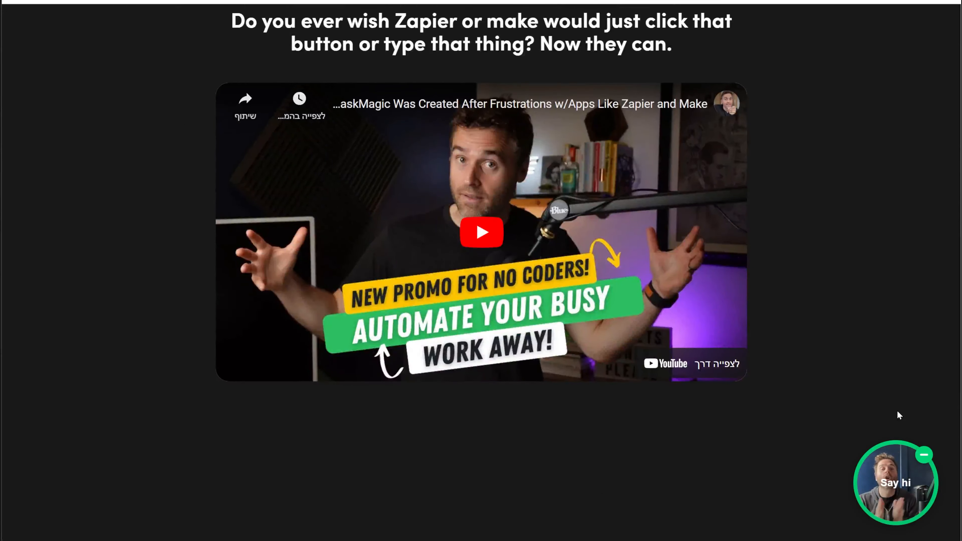
scroll(897, 412, "up", 1)
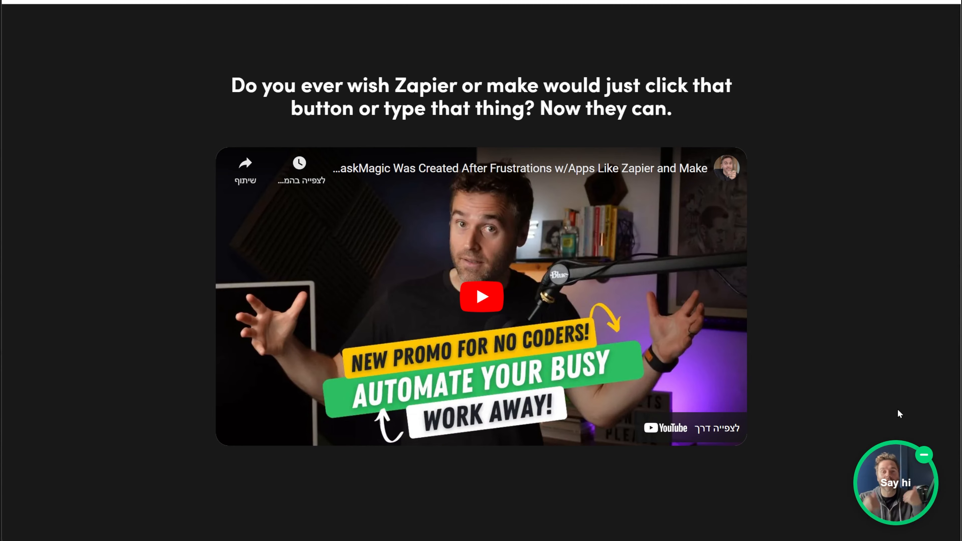
scroll(898, 410, "down", 10)
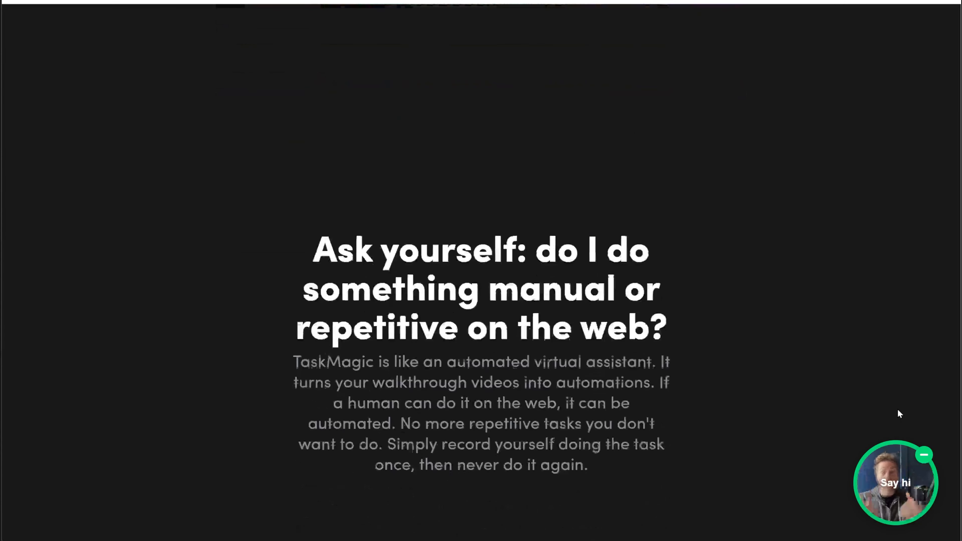
scroll(898, 412, "down", 2)
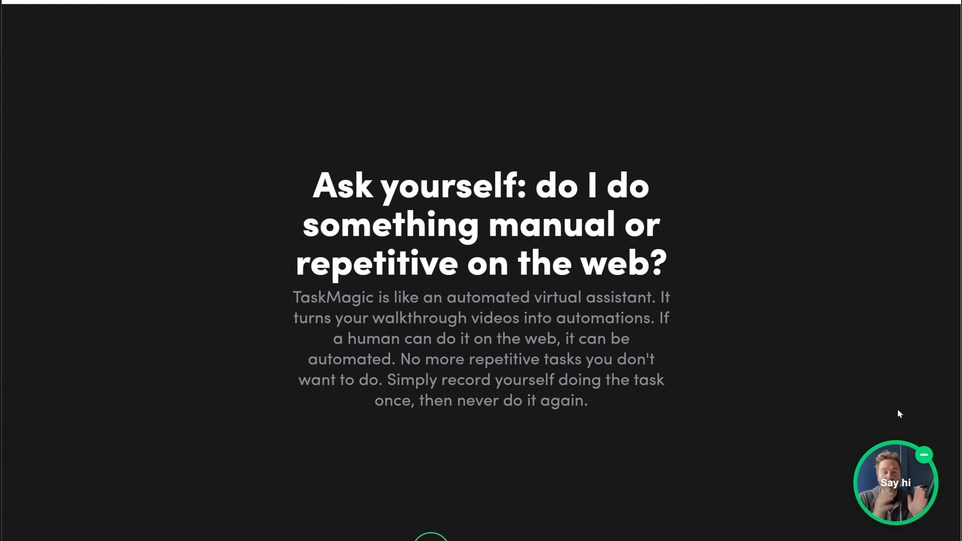
scroll(899, 414, "down", 10)
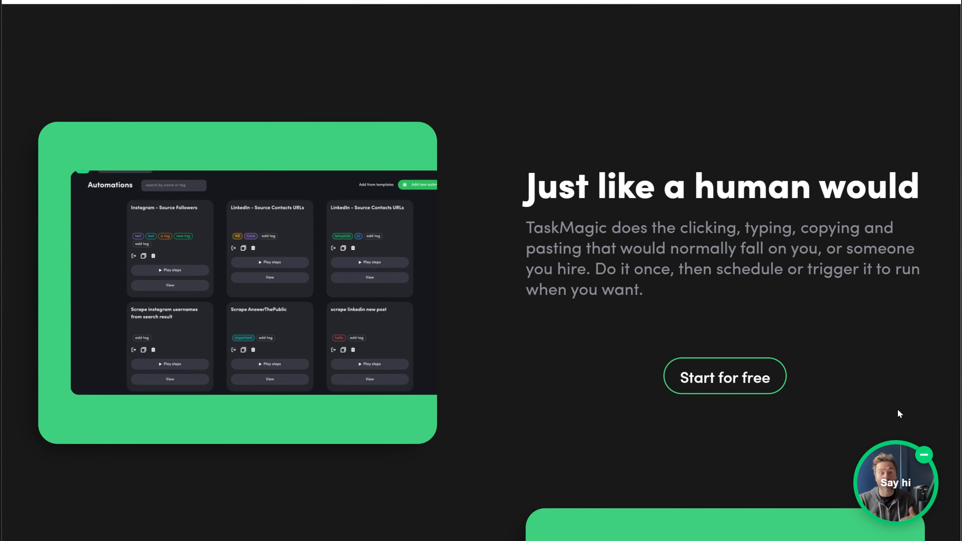
scroll(898, 410, "down", 2)
scroll(898, 409, "down", 8)
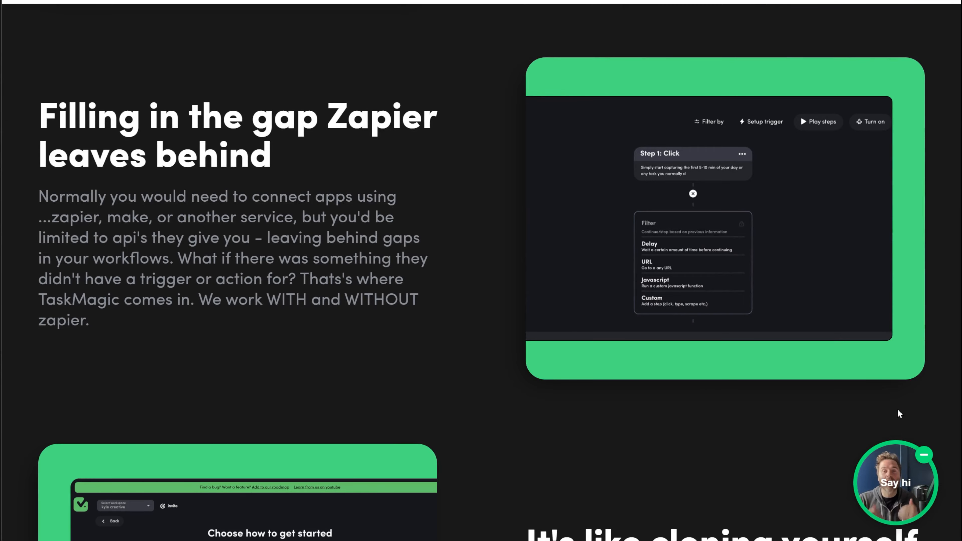
scroll(898, 410, "down", 8)
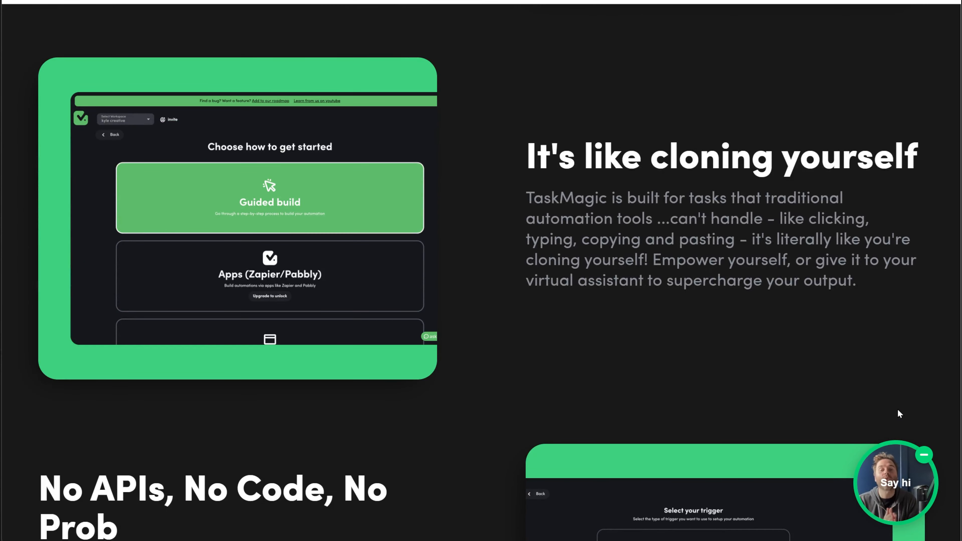
scroll(898, 410, "down", 7)
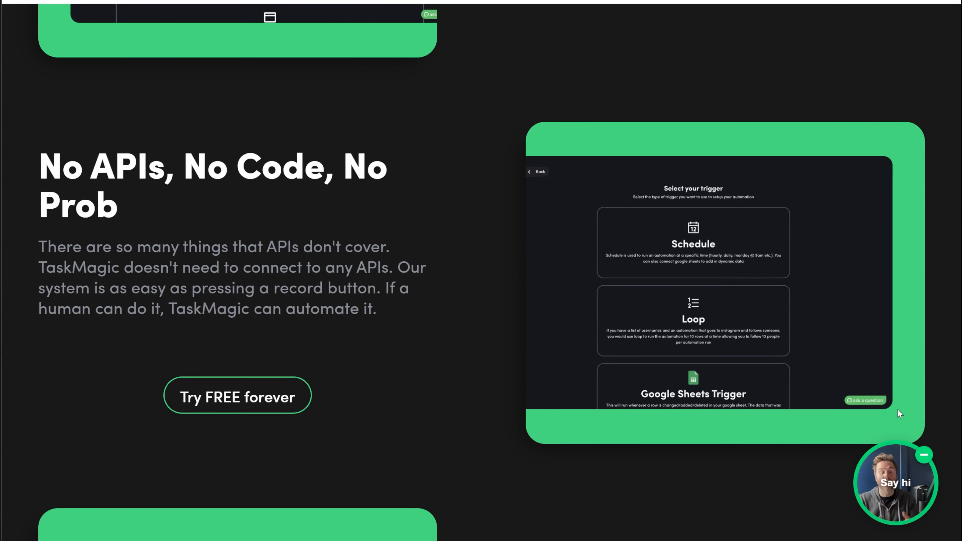
scroll(897, 410, "down", 5)
scroll(900, 413, "down", 3)
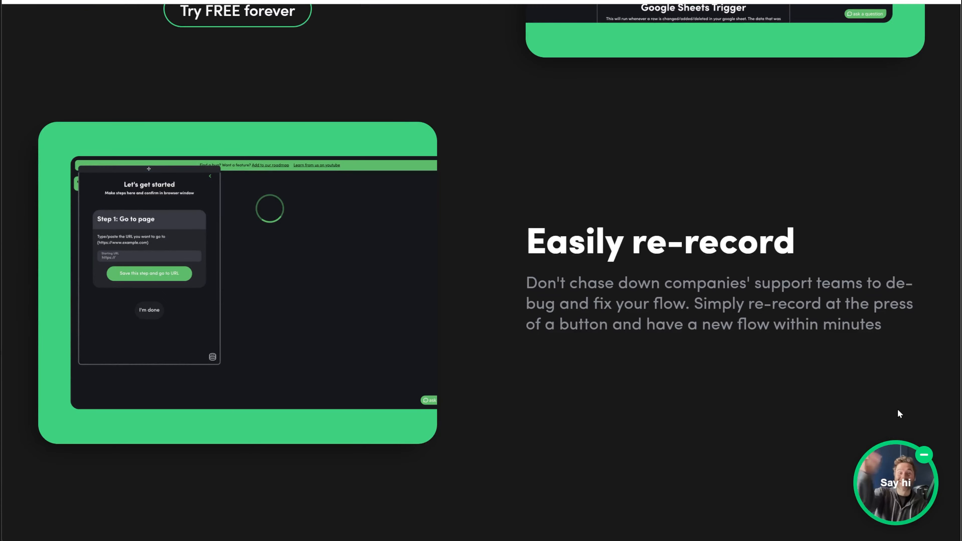
scroll(900, 413, "down", 10)
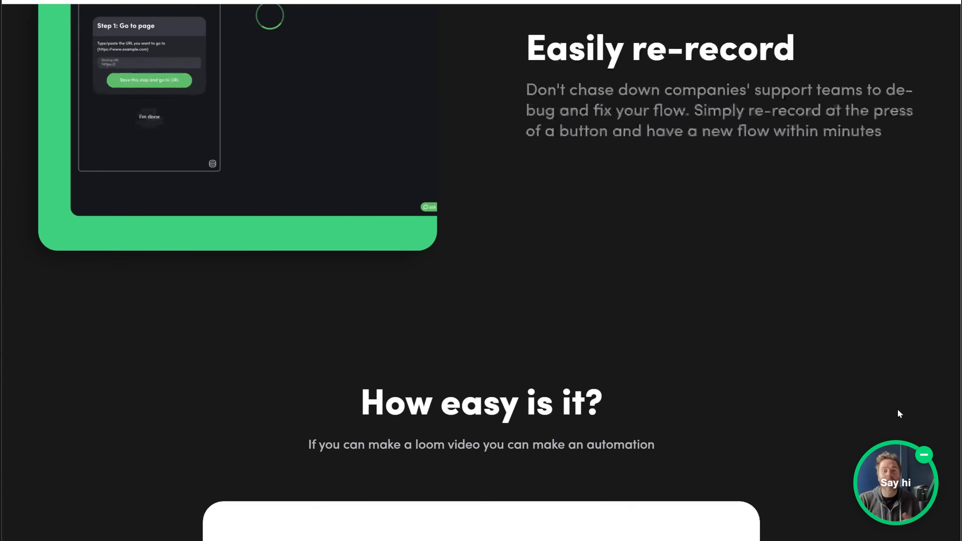
scroll(897, 410, "down", 3)
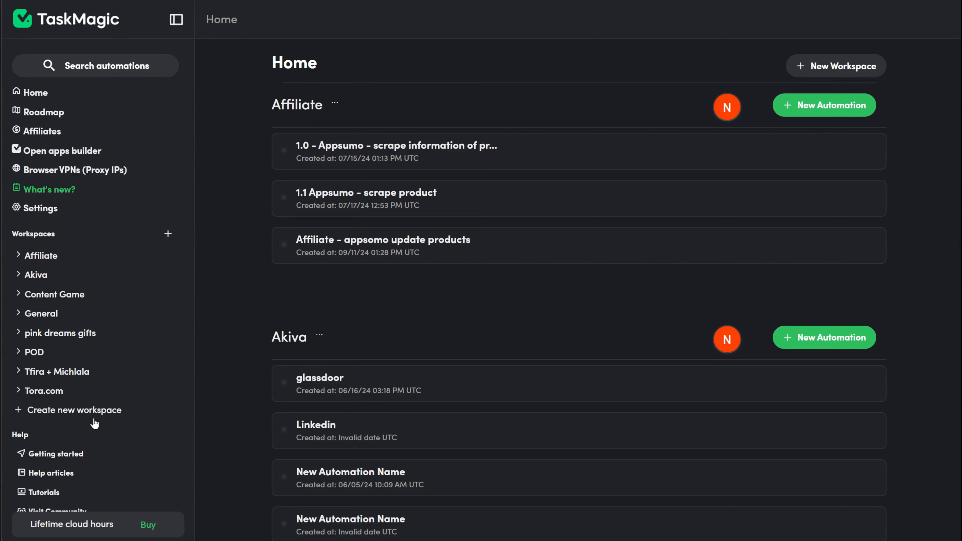
Create a new TaskMagic workspace named "Black friday affiliate".
left_click(95, 420)
left_click(417, 295)
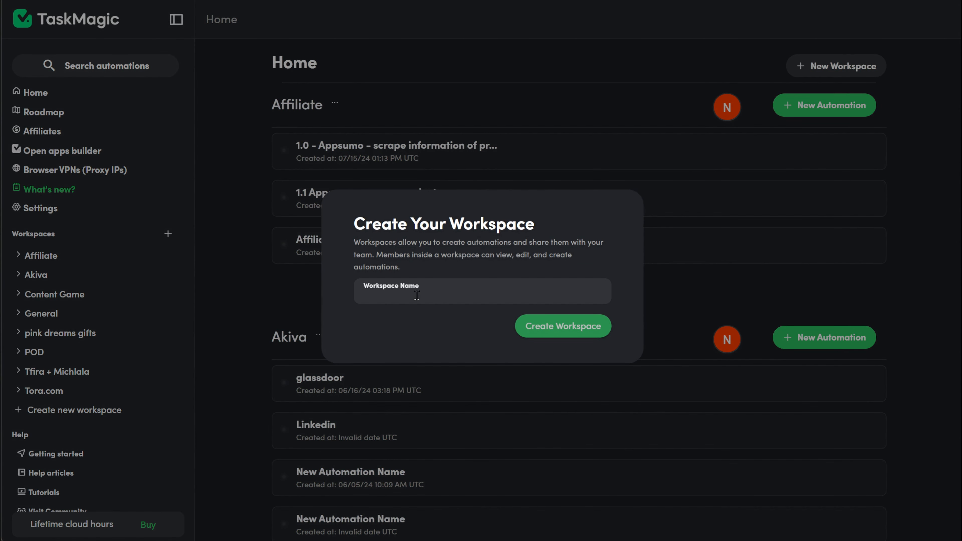
type("Black friday affiliate")
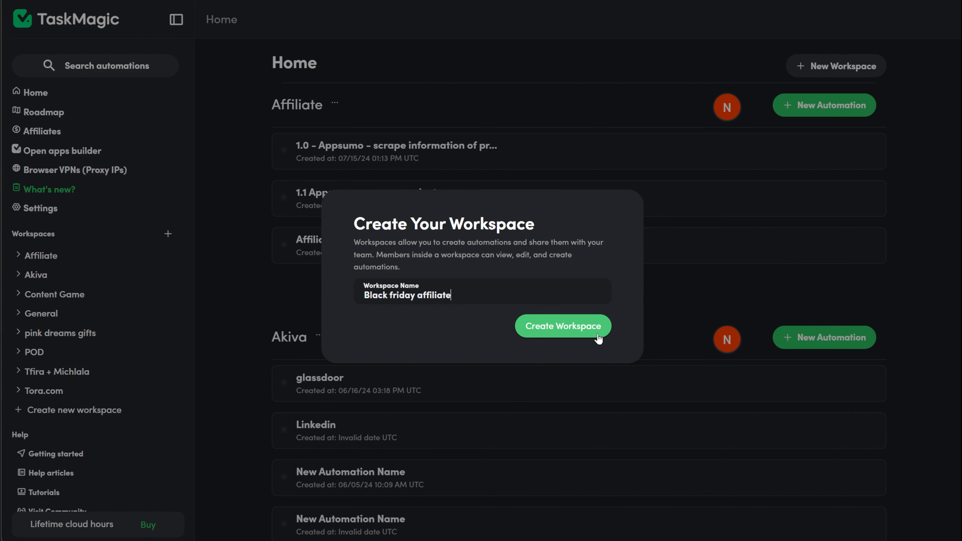
left_click(601, 327)
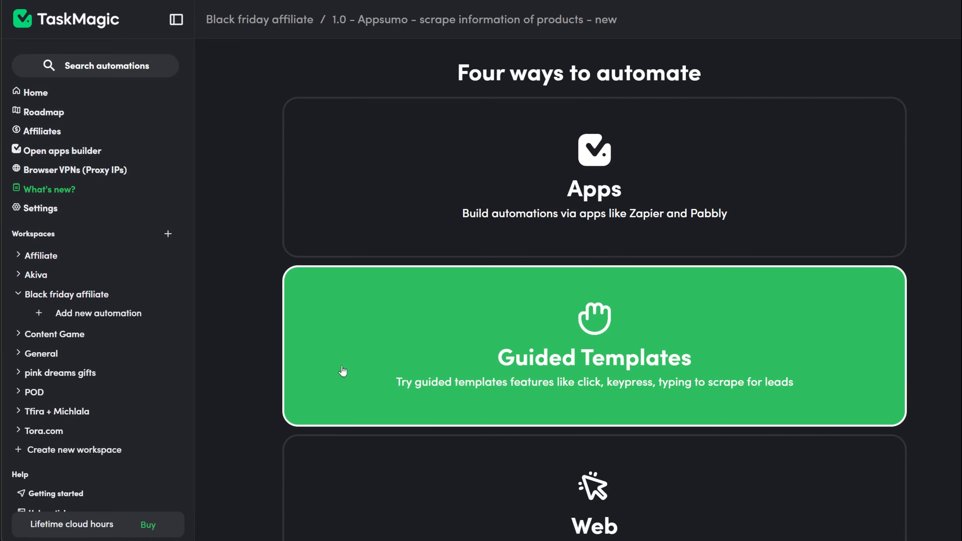
Create a Web automation named "Black friday 1 - Appsumo link scraping" and dismiss the cookies tip.
scroll(250, 394, "down", 5)
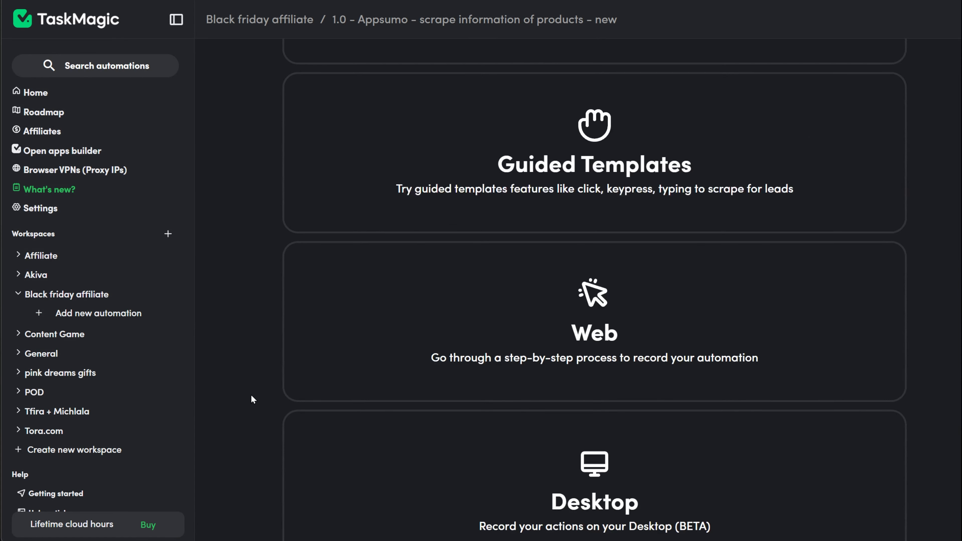
left_click(454, 369)
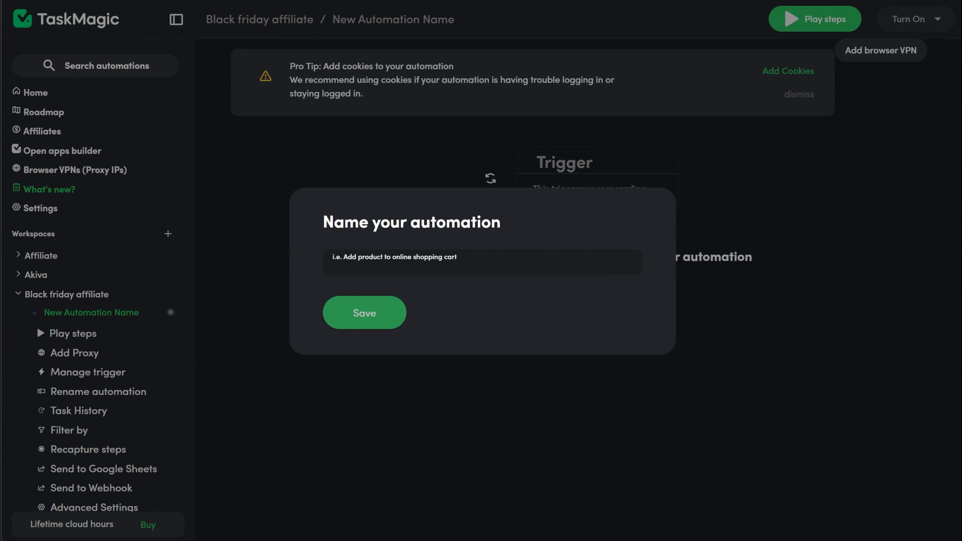
type("Bl")
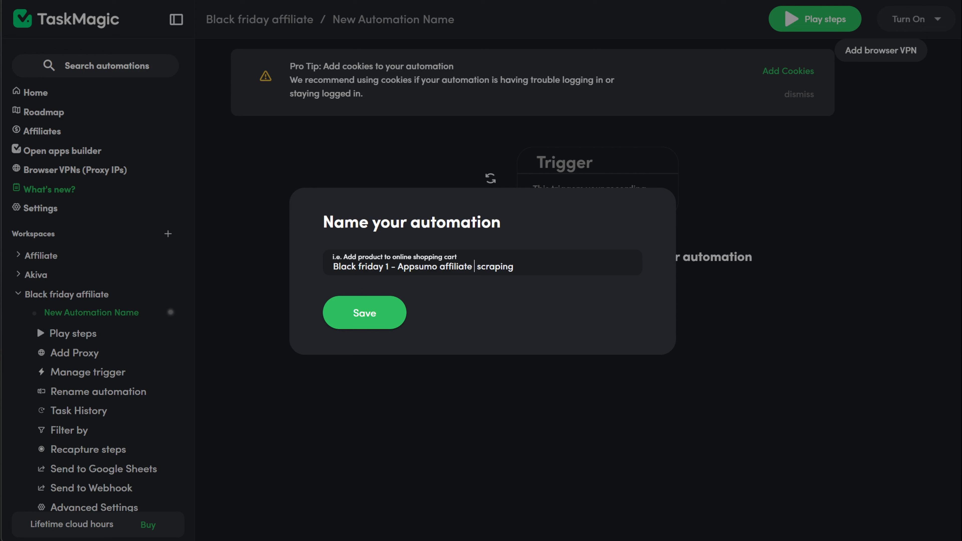
key("BackSpace")
key("BackSpace")
key("BackSpace")
key("BackSpace")
key("BackSpace")
key("BackSpace")
key("BackSpace")
key("BackSpace")
key("BackSpace")
key("BackSpace")
type("link")
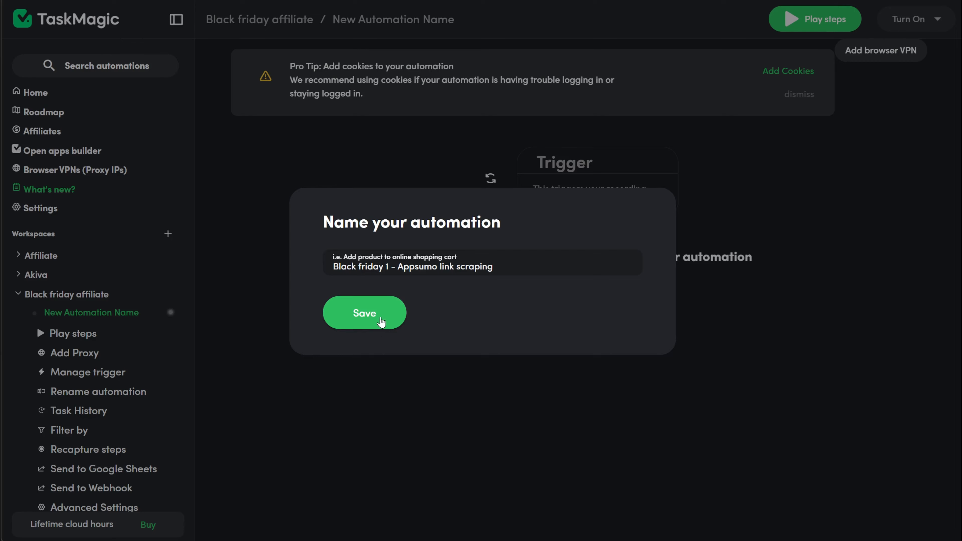
left_click(381, 322)
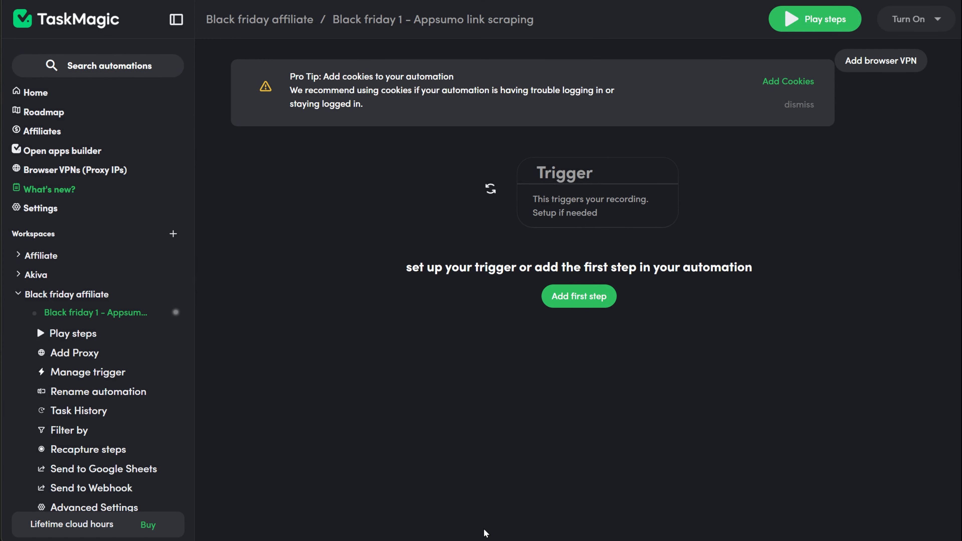
left_click(793, 105)
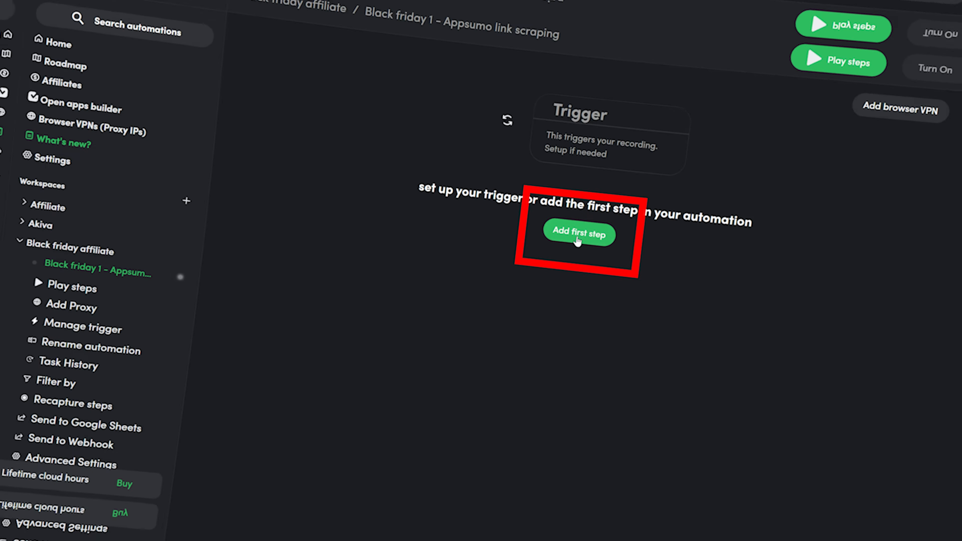
Start recording the automation's first step and move the recorder panel aside to uncover the AppSumo page.
left_click(578, 225)
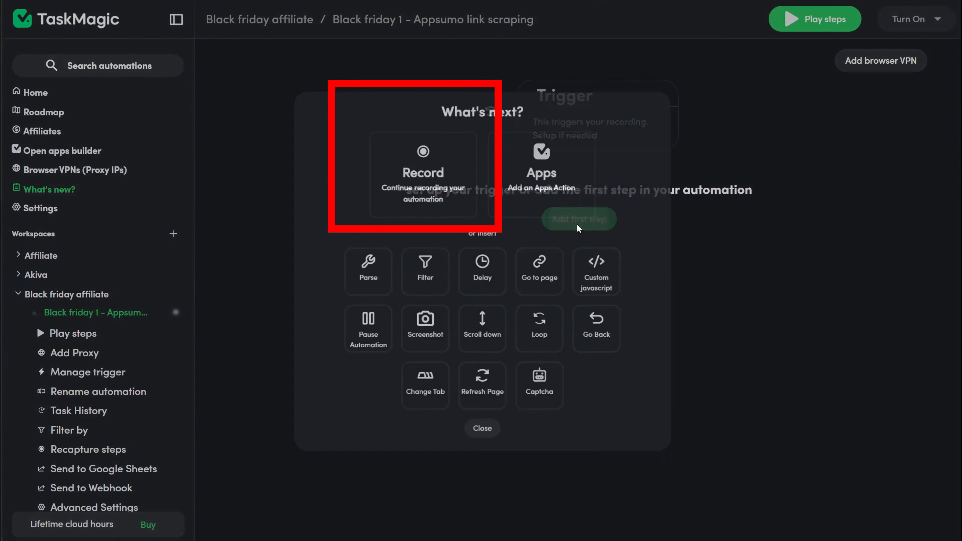
left_click(456, 183)
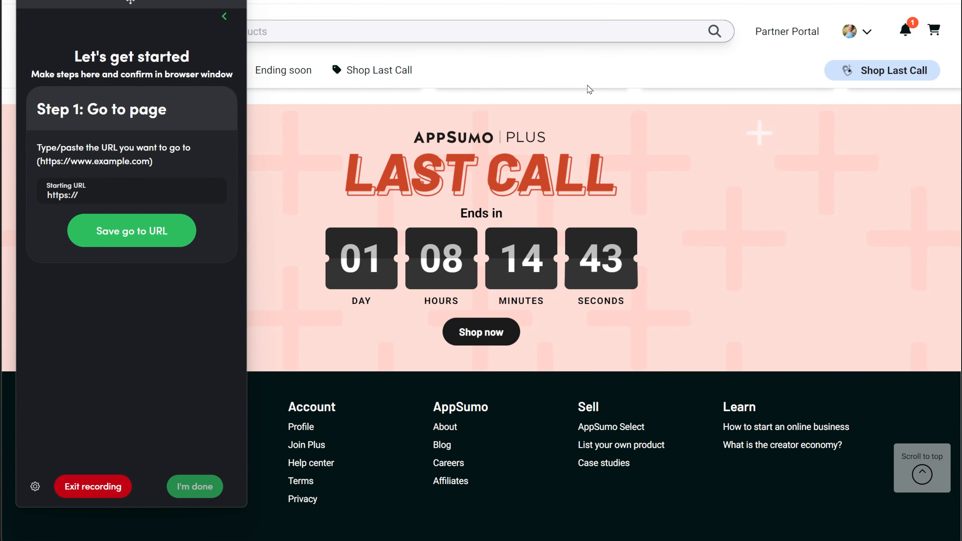
left_click_drag(157, 4, 871, 5)
Open AppSumo's Video software category sorted by Latest and look through its products.
left_click(43, 70)
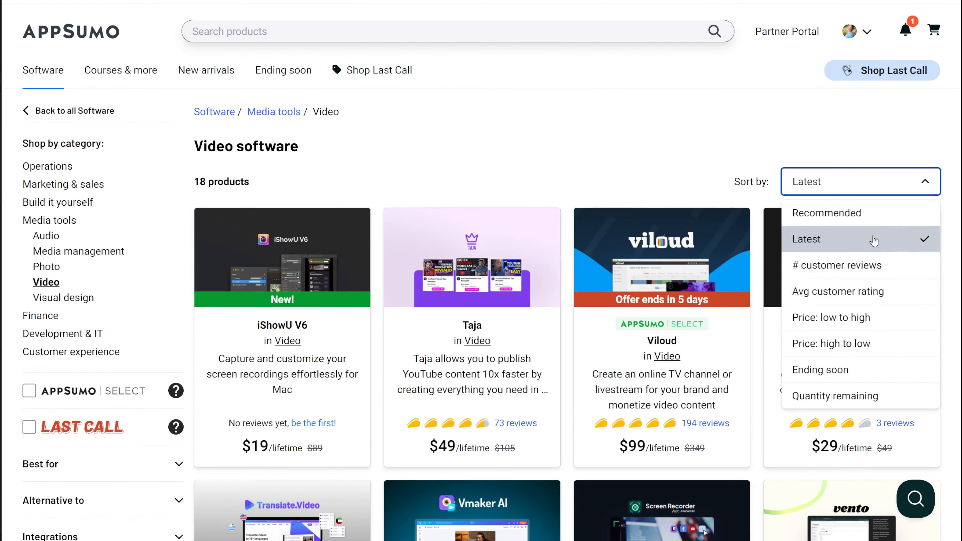
left_click(644, 148)
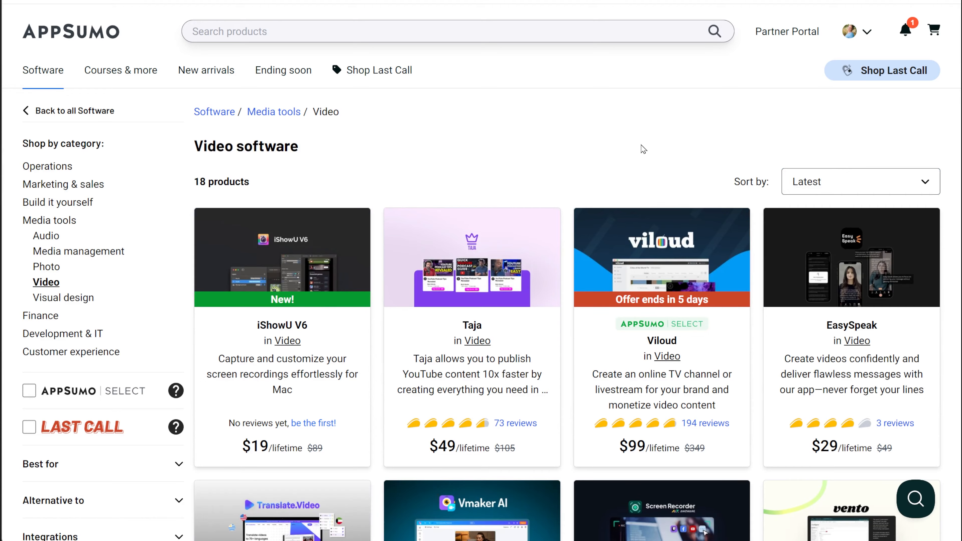
scroll(644, 148, "down", 15)
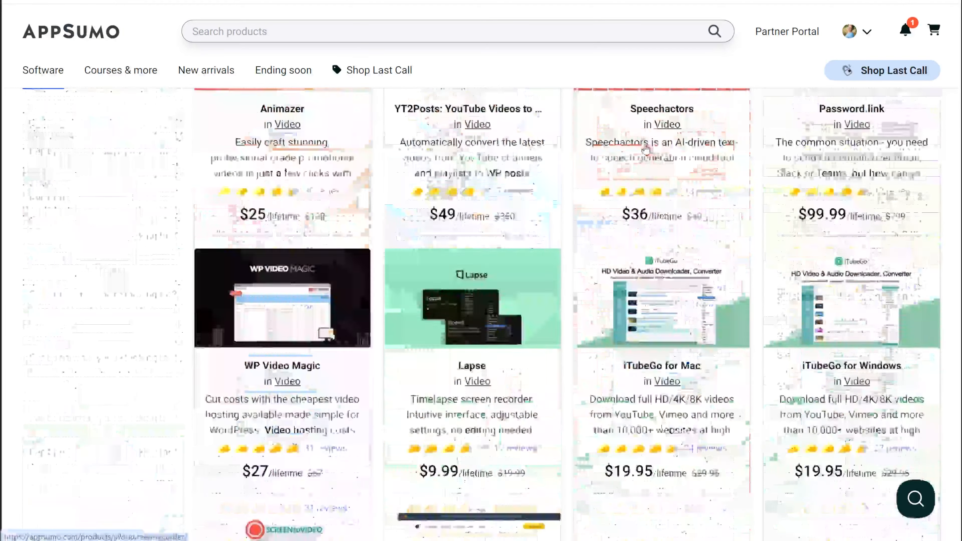
scroll(645, 148, "down", 8)
scroll(645, 149, "up", 20)
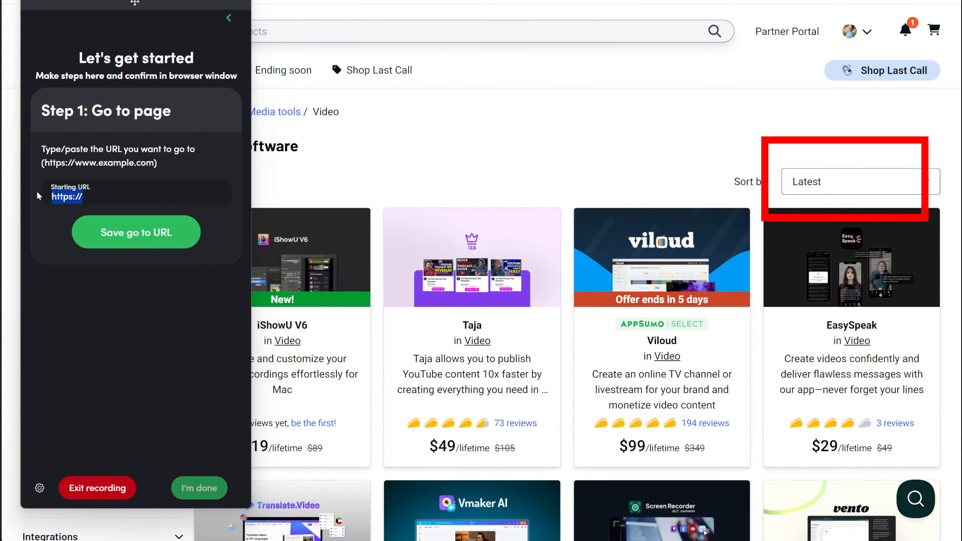
Save the AppSumo page software/media-tools/video/?sort=latest as the starting URL and arrange the recorder panel beside the recording browser over TaskMagic.
type("https://appsumo.com/software/media-tools/video/?sort=latest")
key("Return")
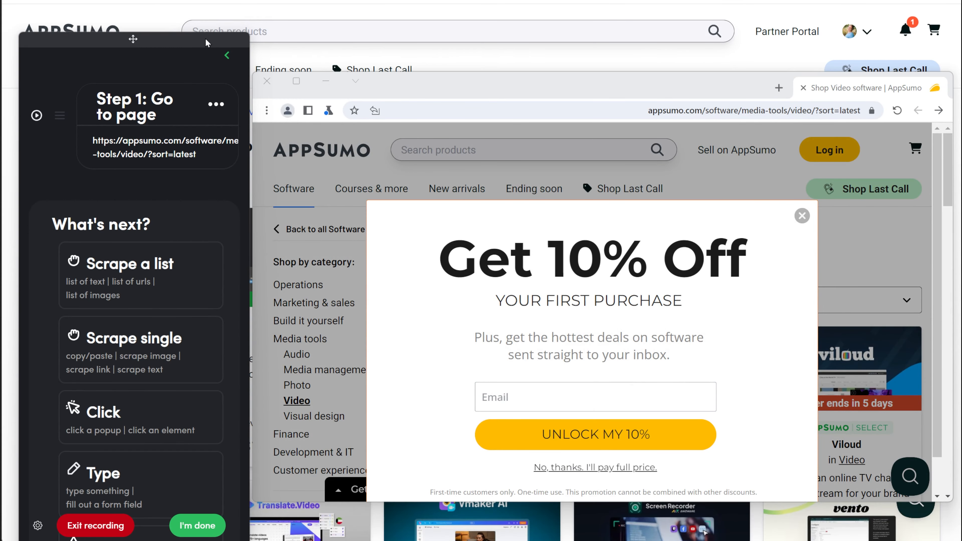
left_click_drag(206, 39, 206, 32)
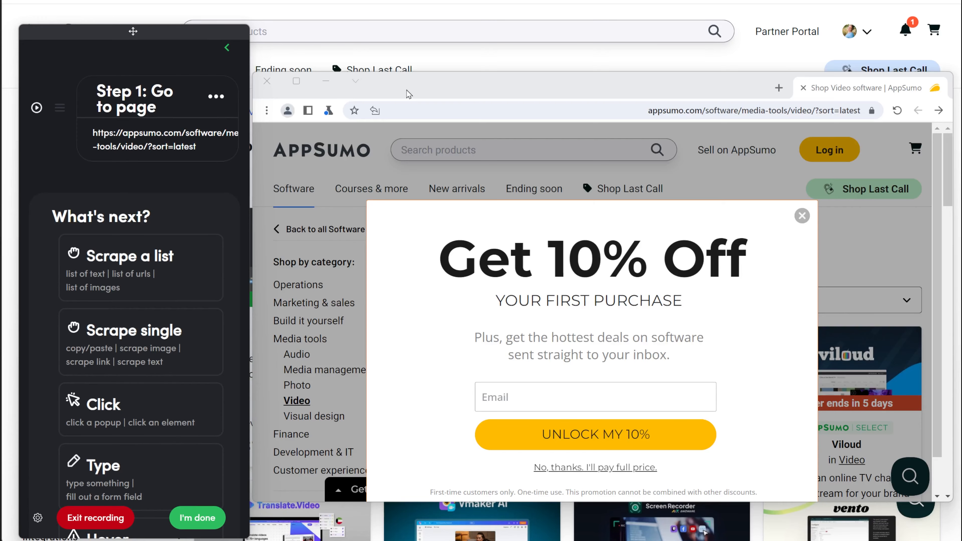
left_click_drag(407, 89, 407, 66)
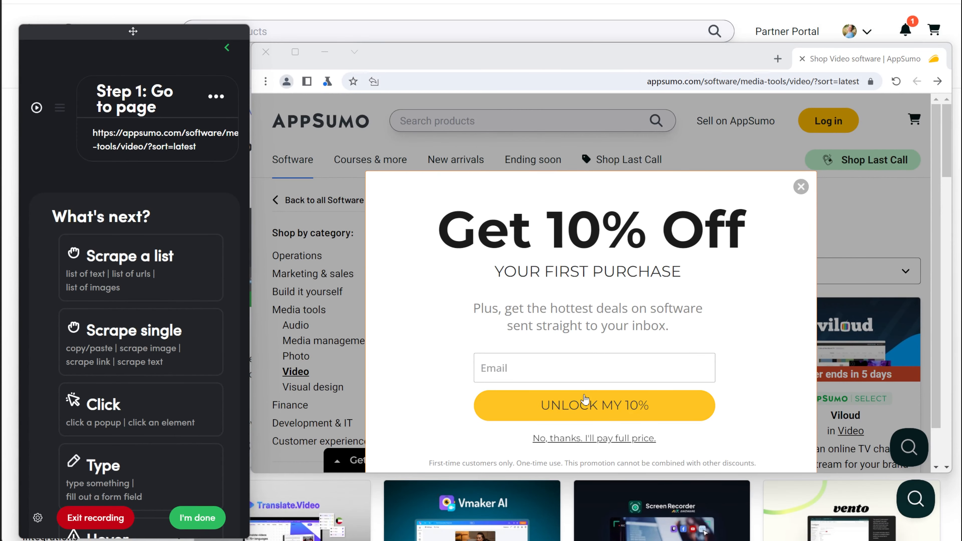
key("alt+Tab")
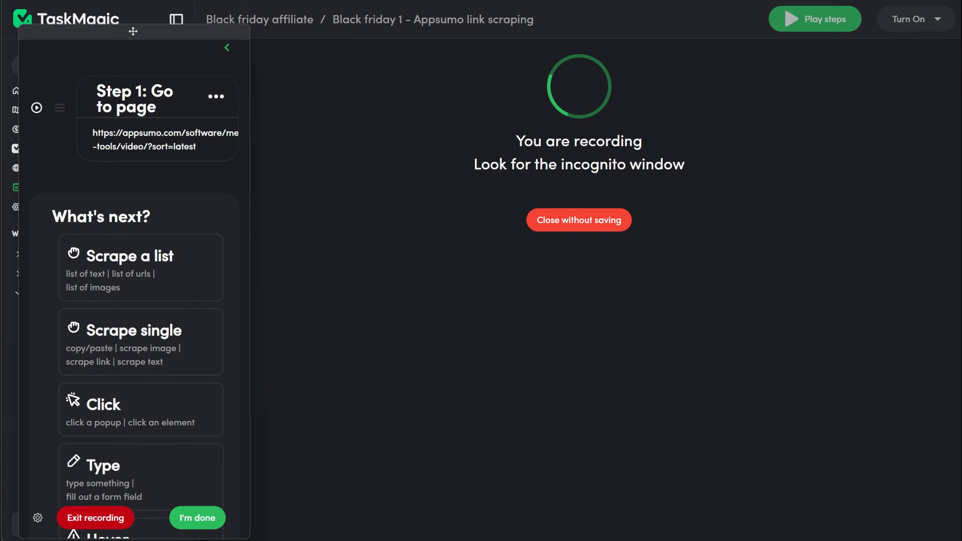
key("alt+Tab")
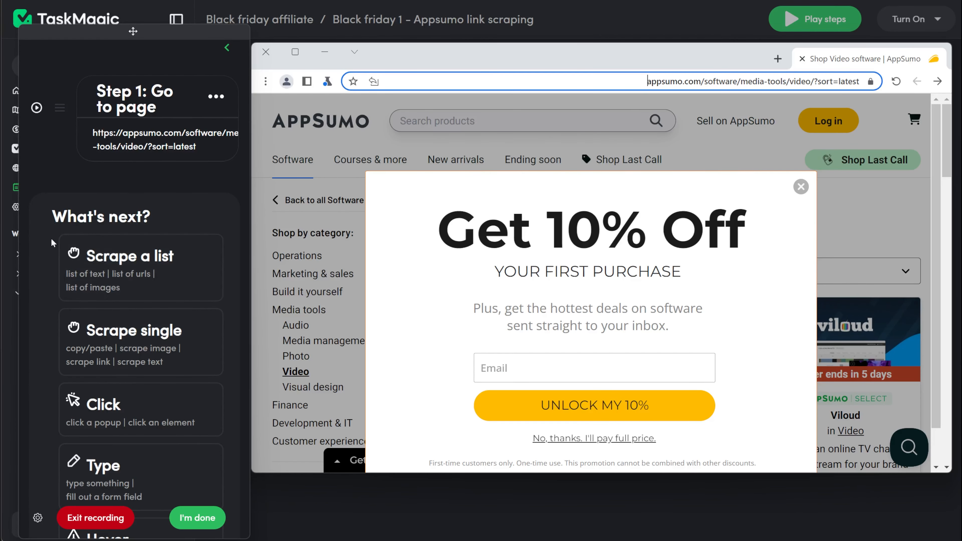
Record a Click step on the close icon of the Get 10% Off popup and dismiss the popup.
left_click(136, 410)
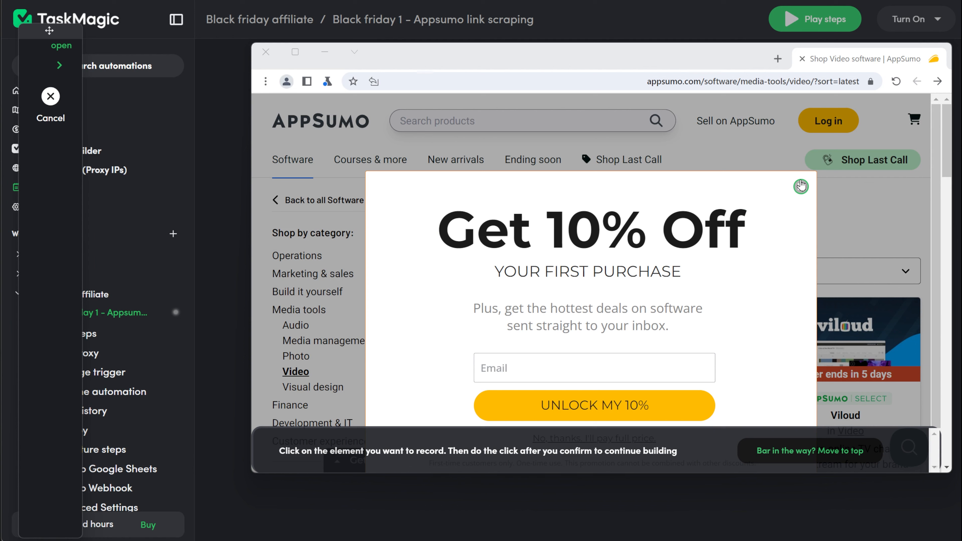
left_click(801, 186)
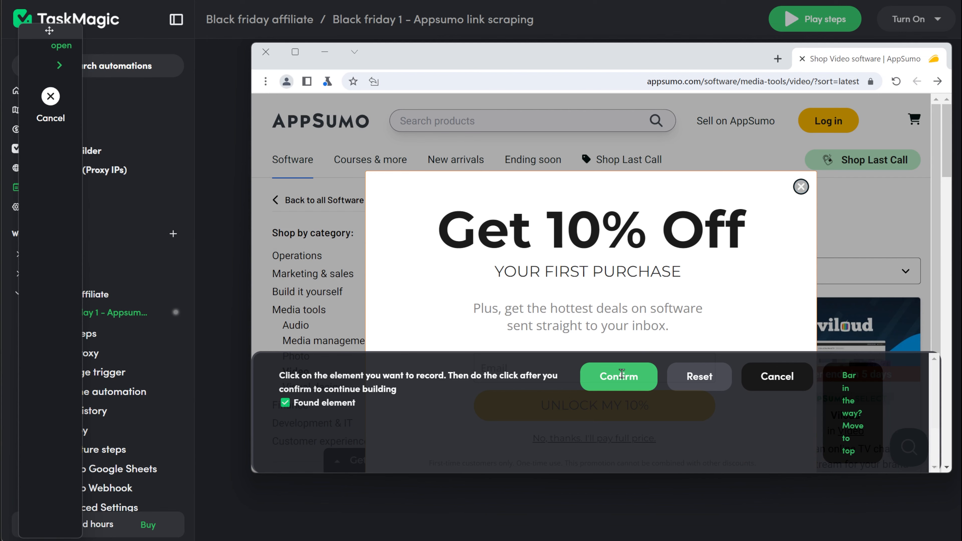
left_click(620, 376)
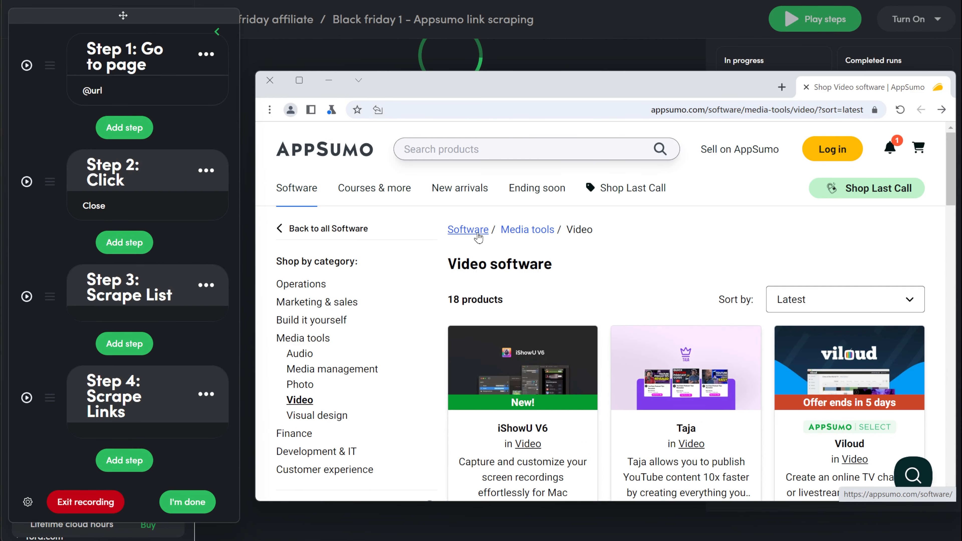
left_click(468, 230)
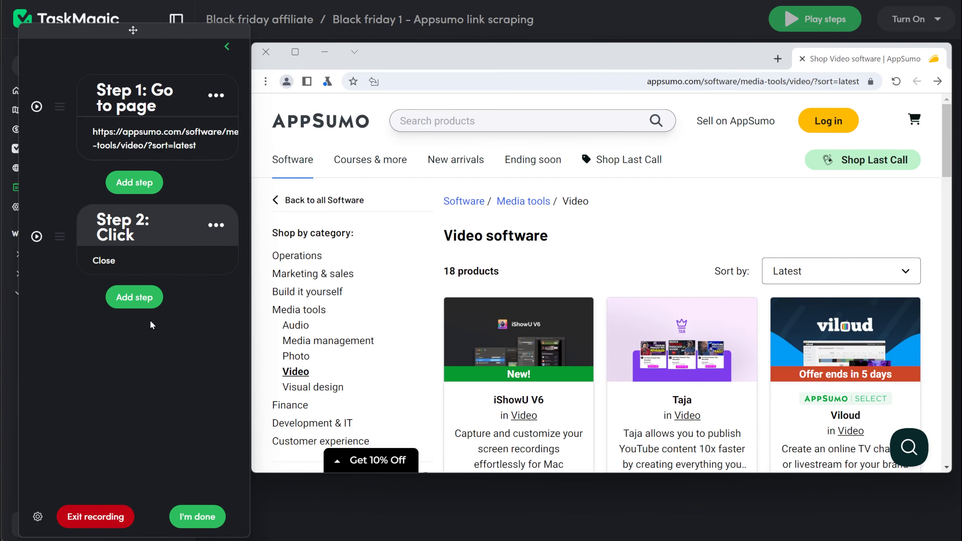
Add a Scrape a list step and capture the product names in Column A, using iShowU V6 and Taja as sample items.
left_click(134, 297)
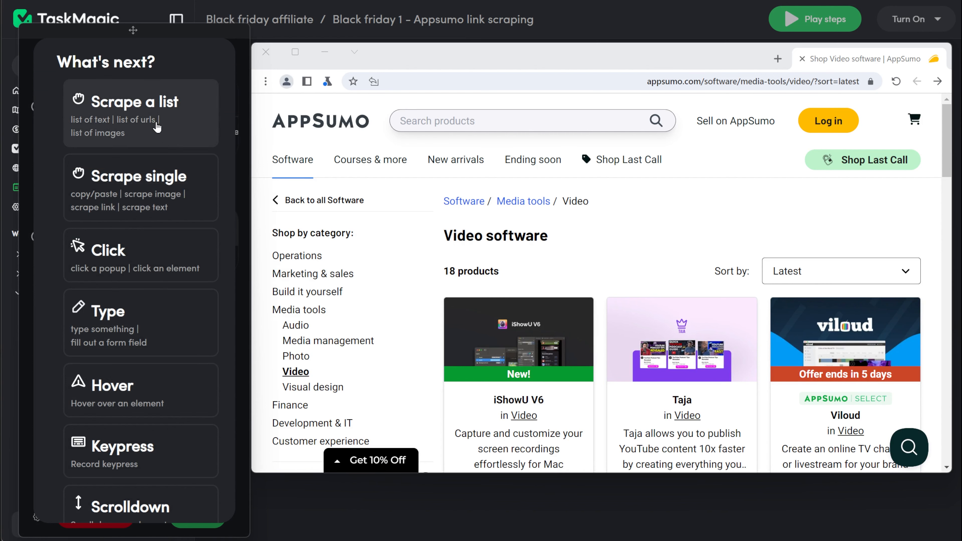
left_click(156, 128)
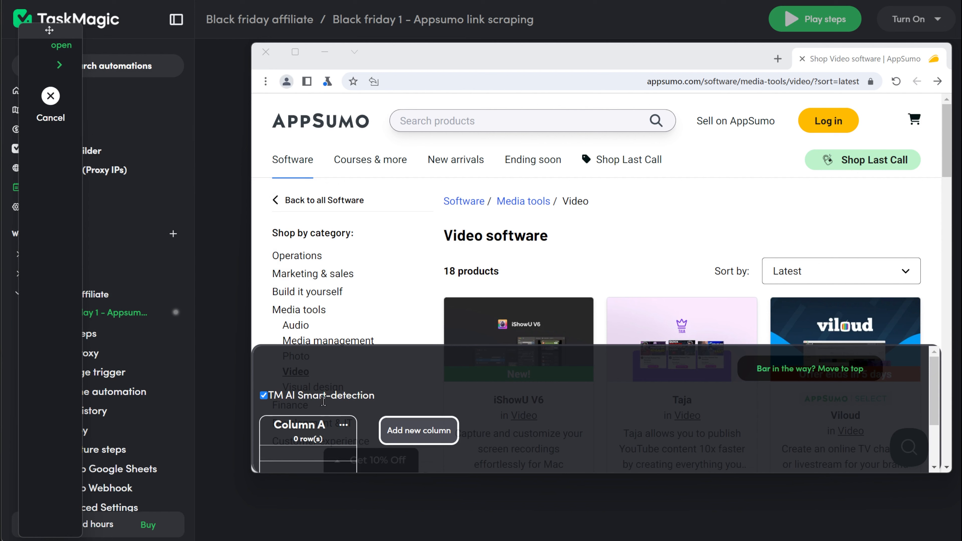
scroll(322, 417, "down", 2)
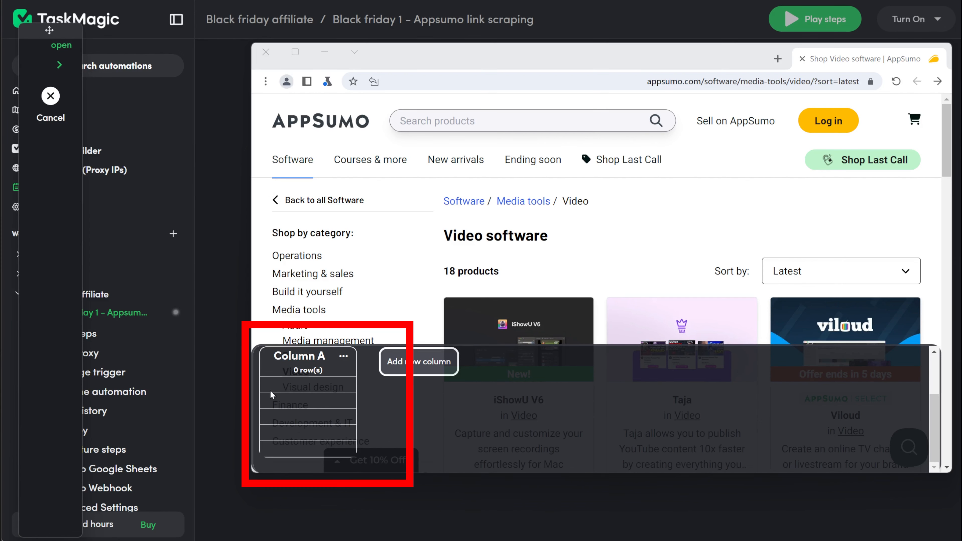
scroll(322, 422, "up", 2)
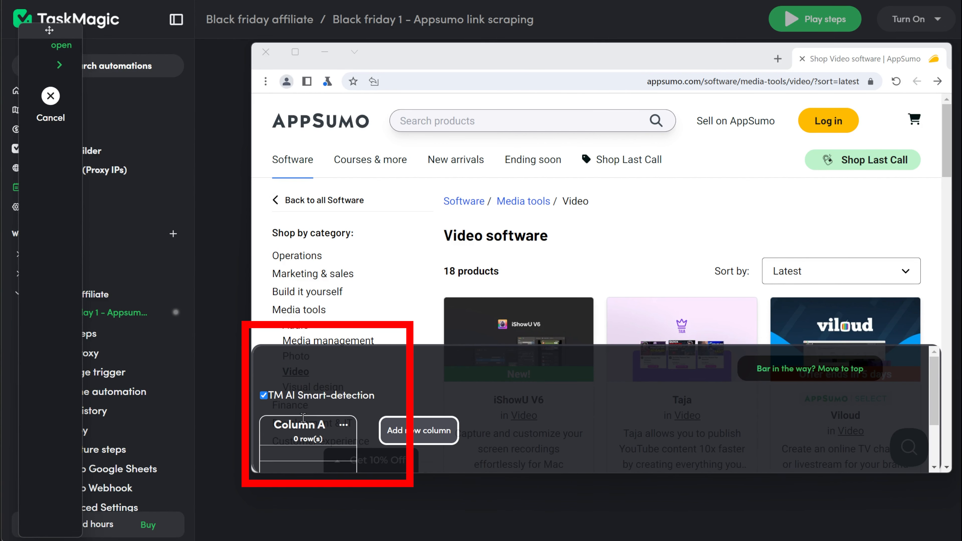
scroll(606, 266, "down", 5)
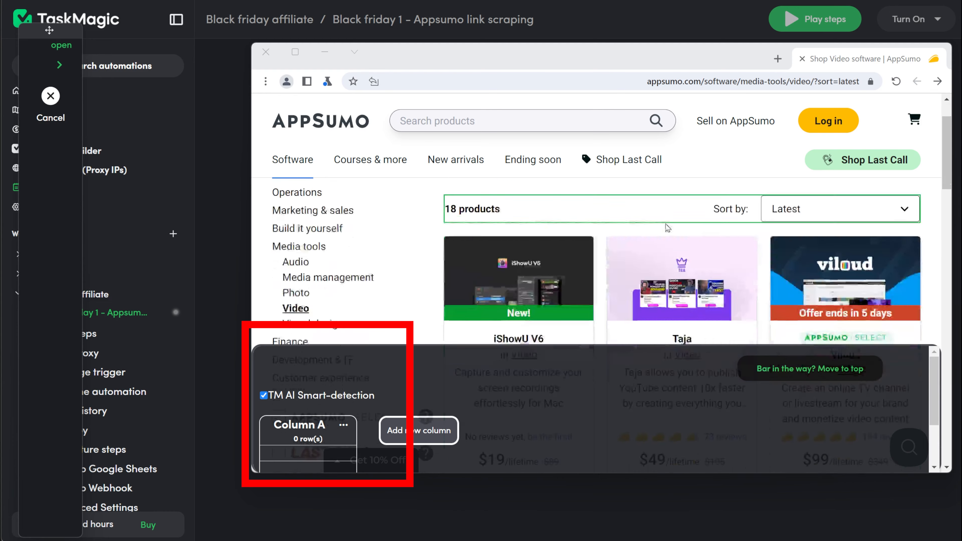
left_click(520, 208)
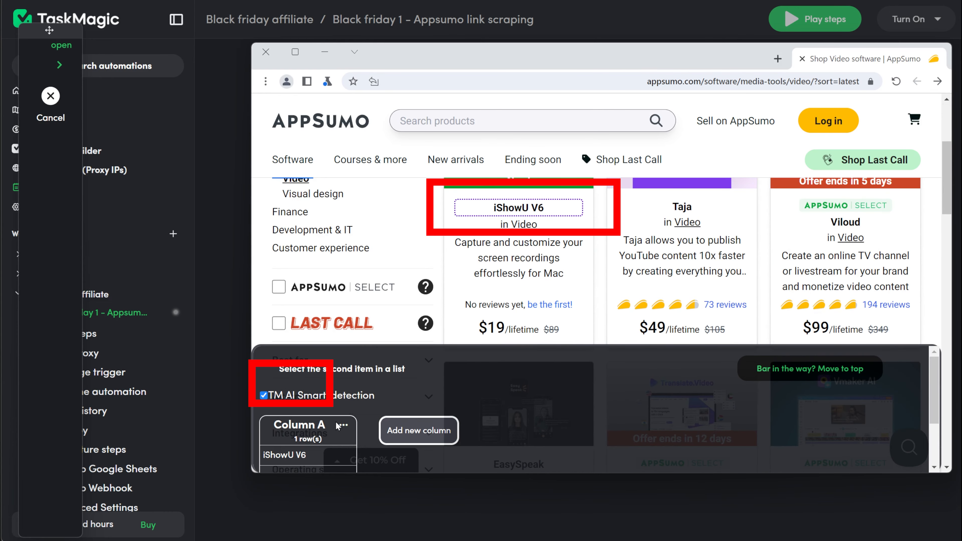
scroll(337, 426, "down", 2)
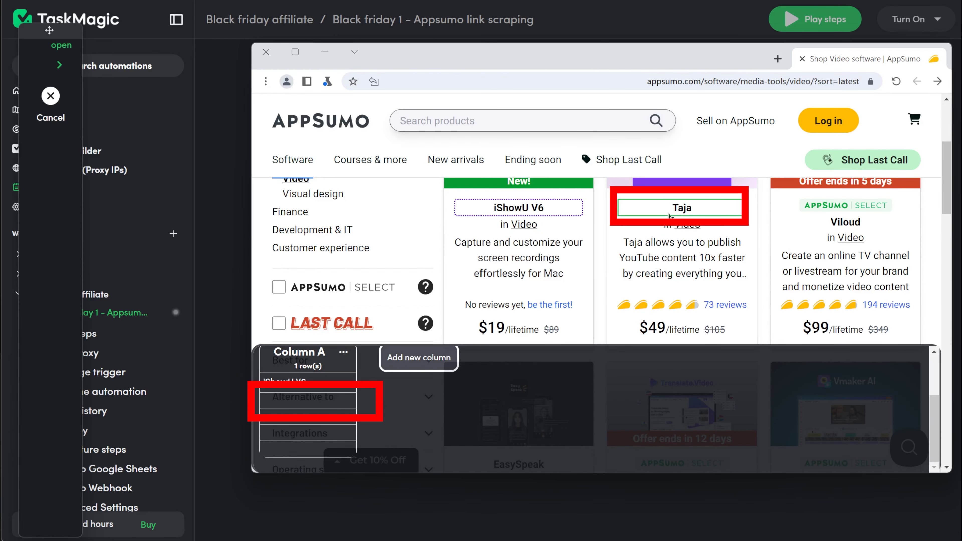
left_click(680, 207)
Check the product names collected in Column A against the highlighted titles down the AppSumo page.
scroll(303, 417, "down", 1)
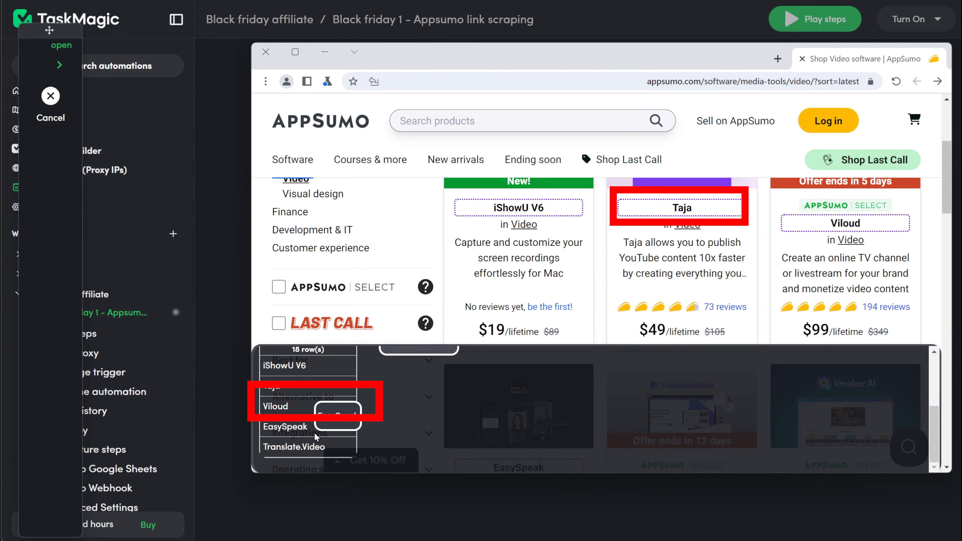
scroll(301, 429, "up", 3)
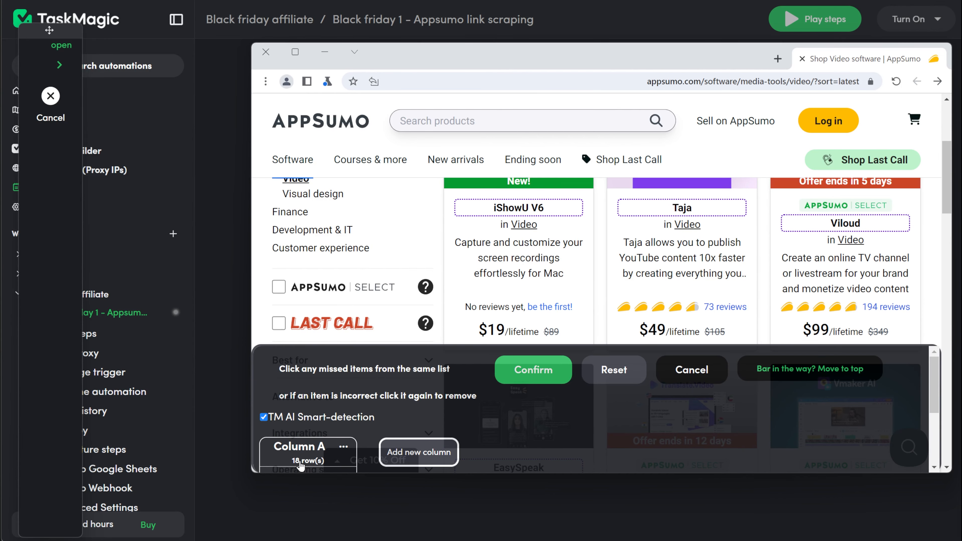
scroll(797, 289, "down", 10)
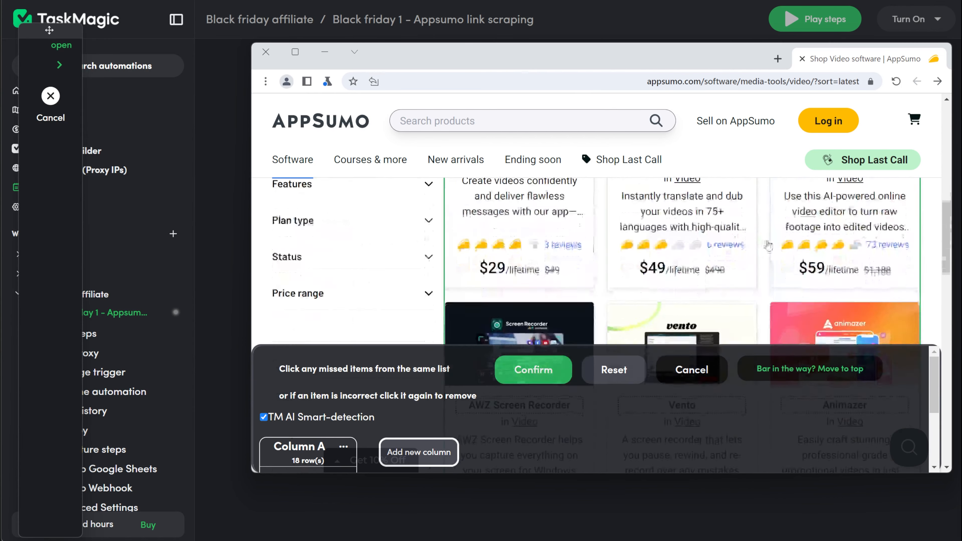
scroll(798, 289, "down", 10)
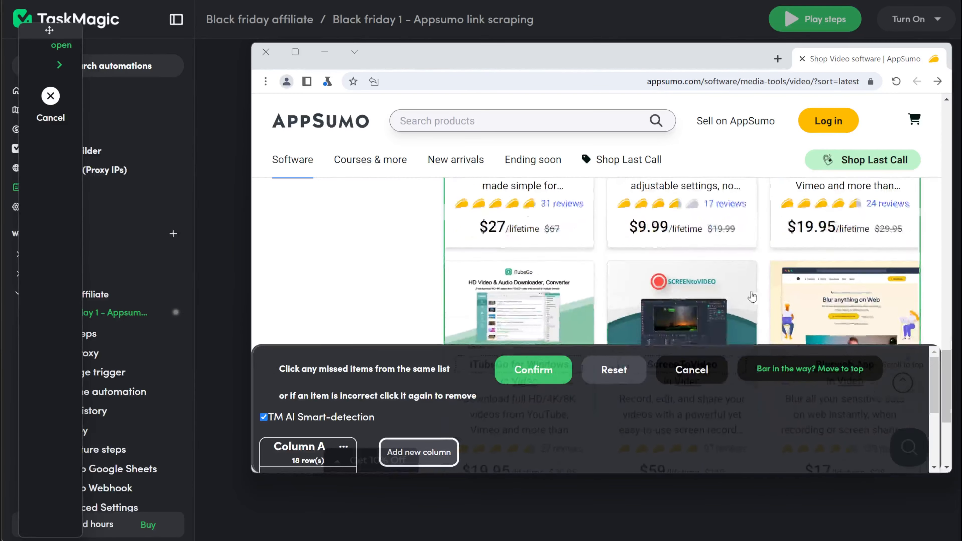
scroll(621, 284, "up", 2)
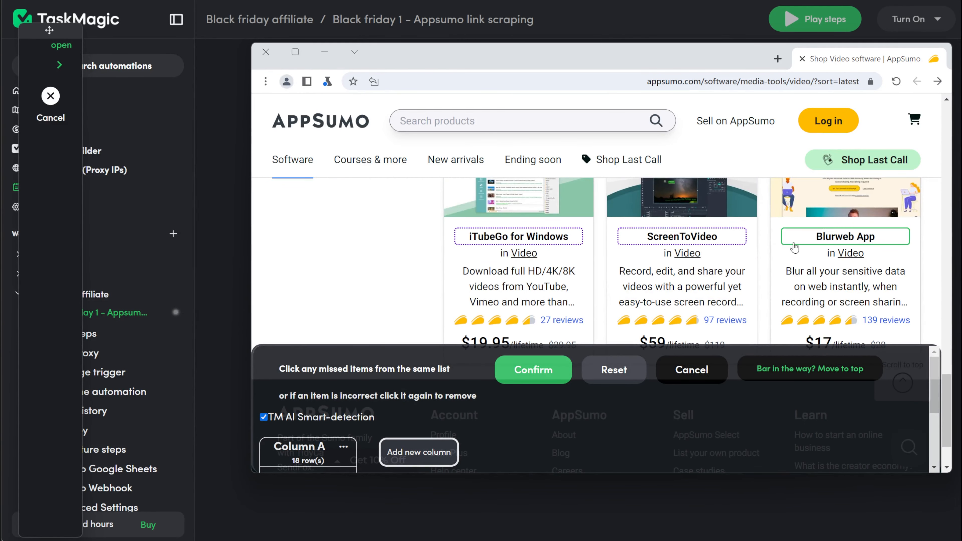
scroll(784, 250, "down", 2)
scroll(753, 257, "up", 5)
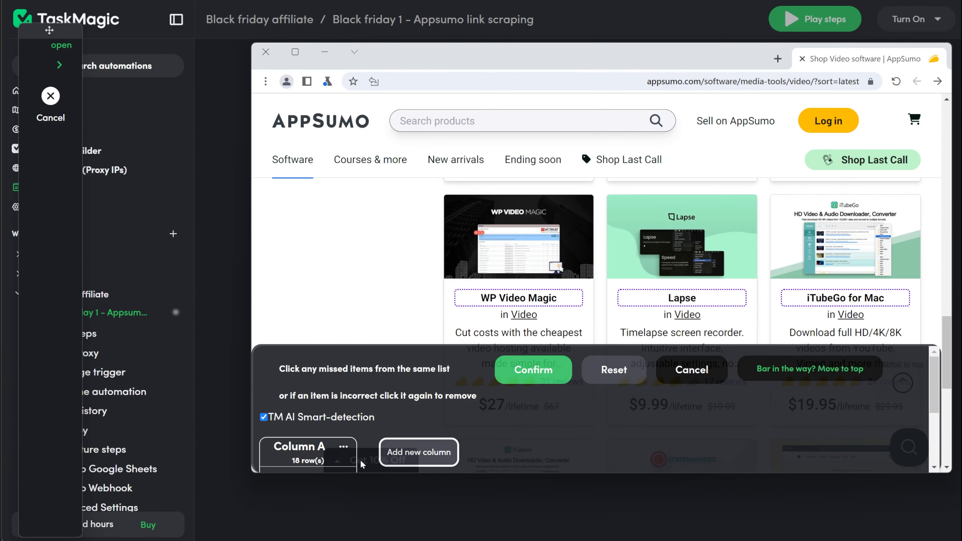
scroll(356, 419, "down", 2)
scroll(356, 418, "up", 2)
scroll(414, 417, "down", 2)
Add Column B to the scrape, capture the product descriptions starting with iShowU V6, and check the highlighted descriptions down the page.
left_click(415, 390)
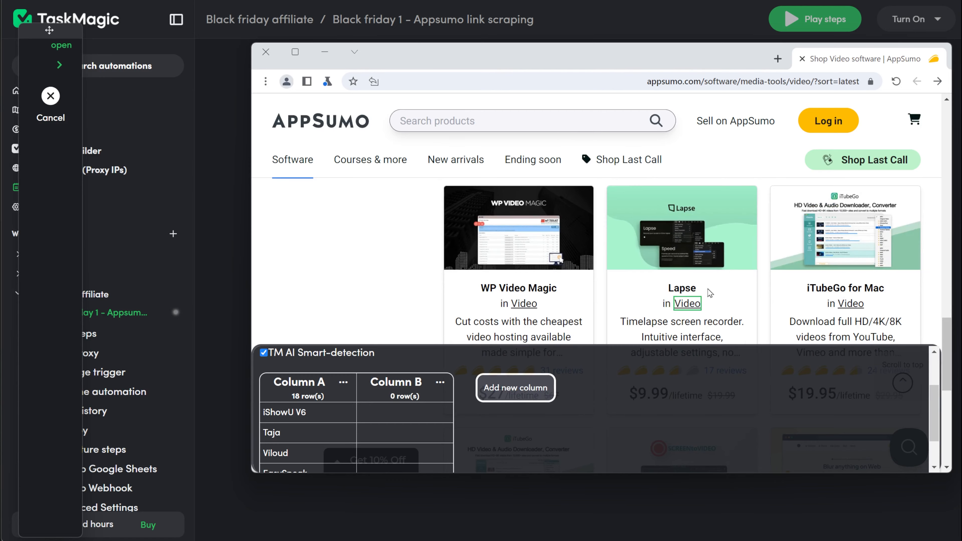
scroll(500, 271, "down", 2)
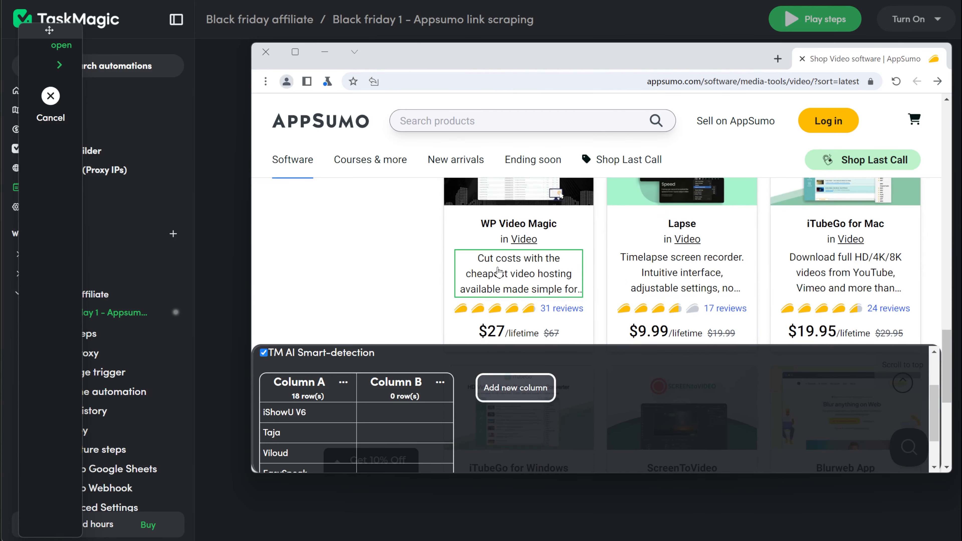
scroll(498, 271, "up", 10)
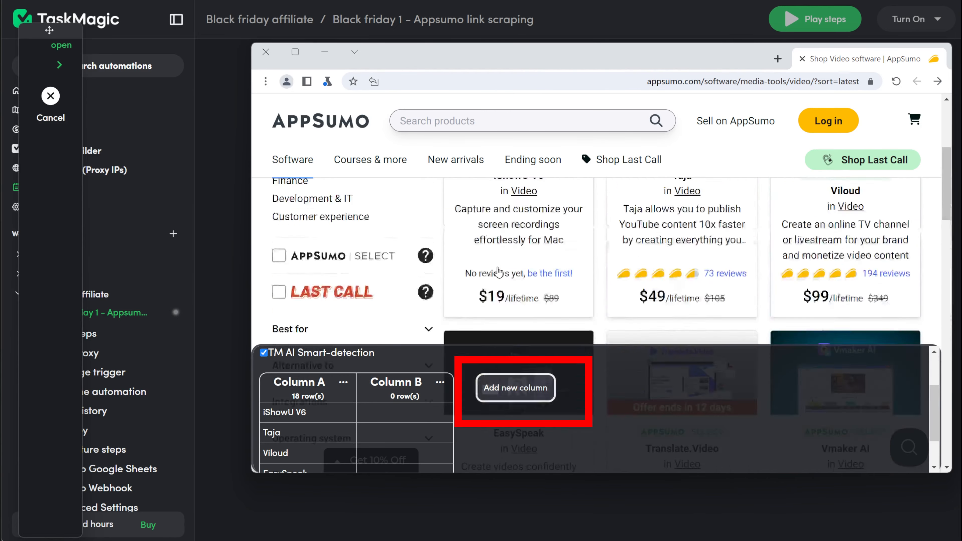
scroll(499, 271, "up", 4)
scroll(524, 271, "down", 3)
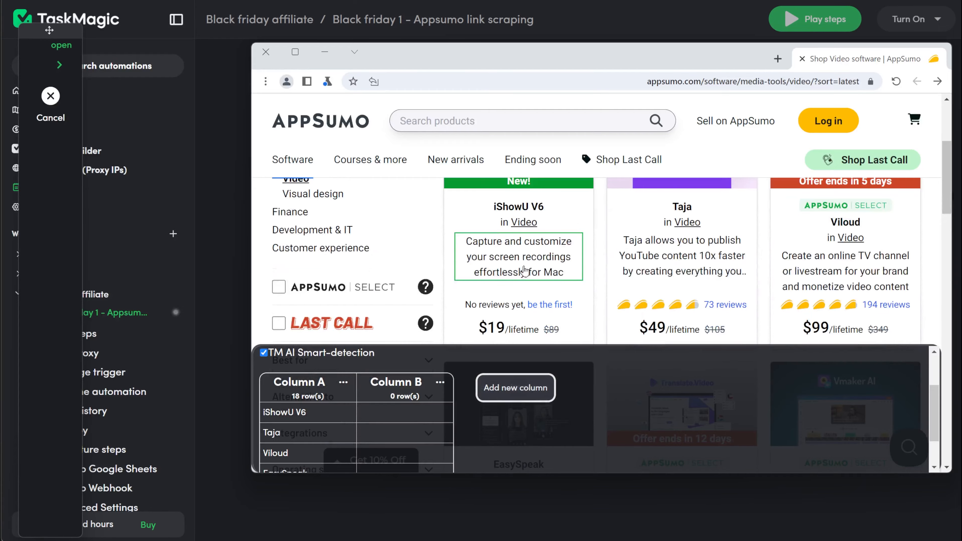
left_click(524, 271)
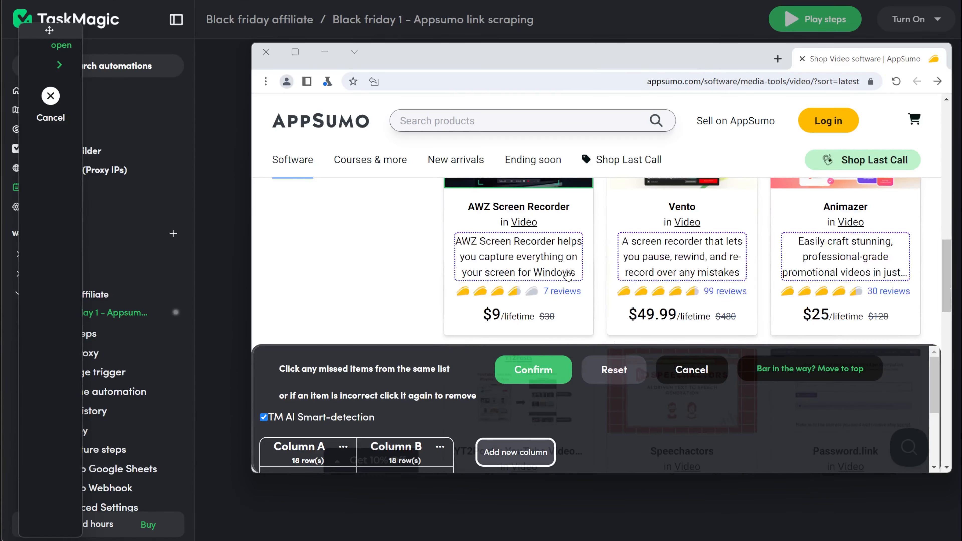
scroll(568, 275, "down", 10)
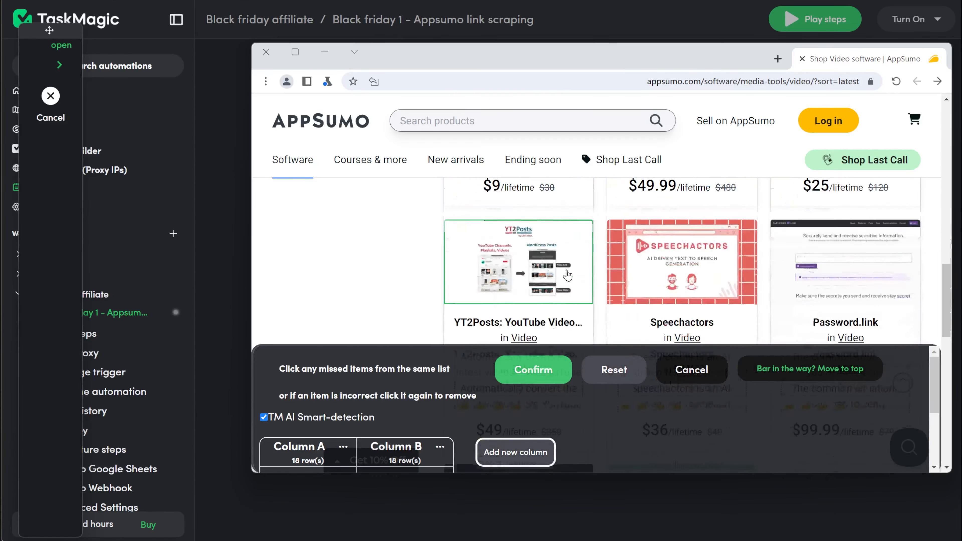
scroll(570, 275, "down", 8)
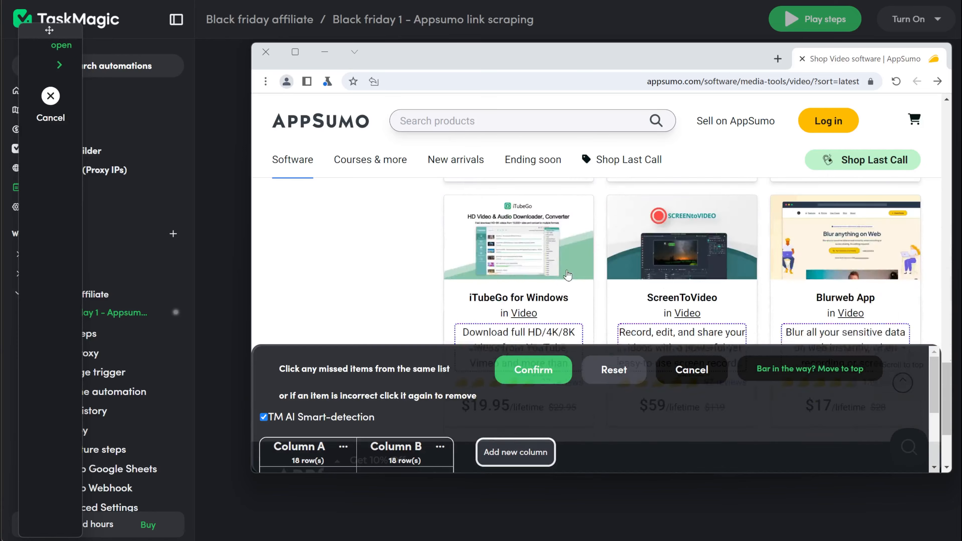
Confirm the Scrape a list selection holding the product names in Column A and the descriptions in Column B.
scroll(567, 275, "up", 6)
scroll(567, 275, "up", 12)
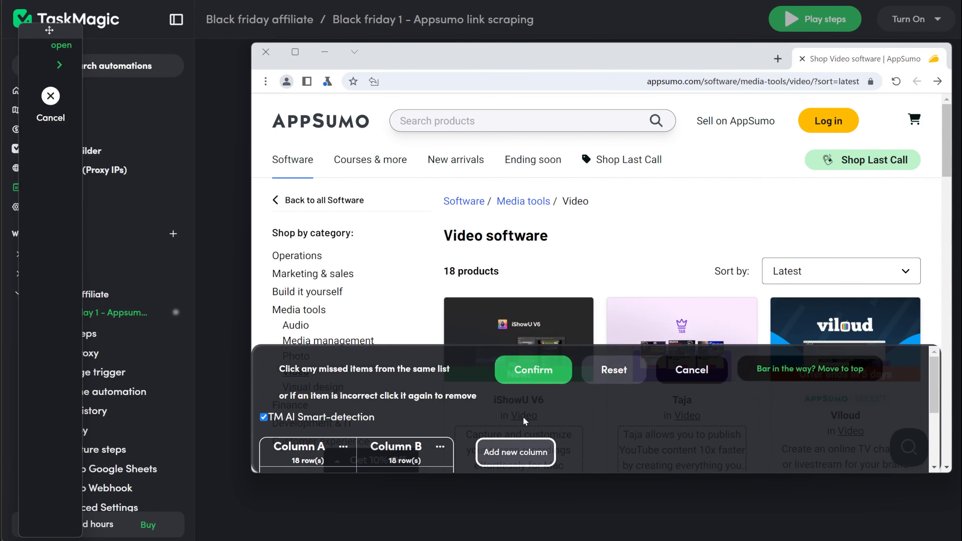
left_click(537, 374)
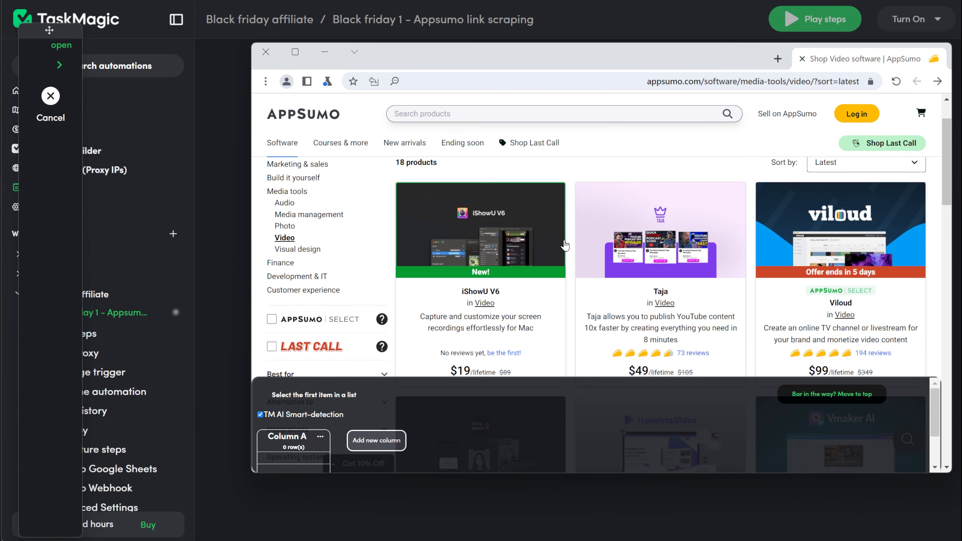
left_click(564, 245)
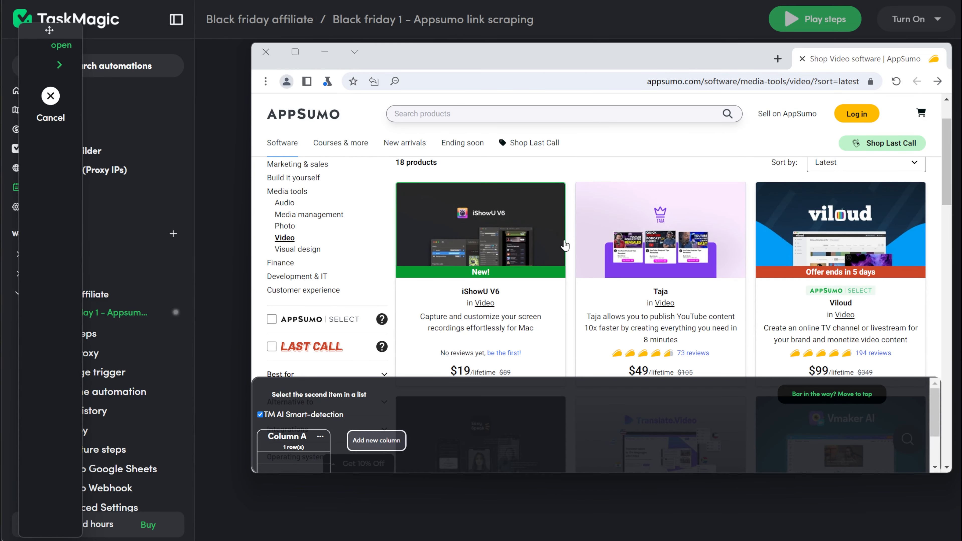
left_click(586, 246)
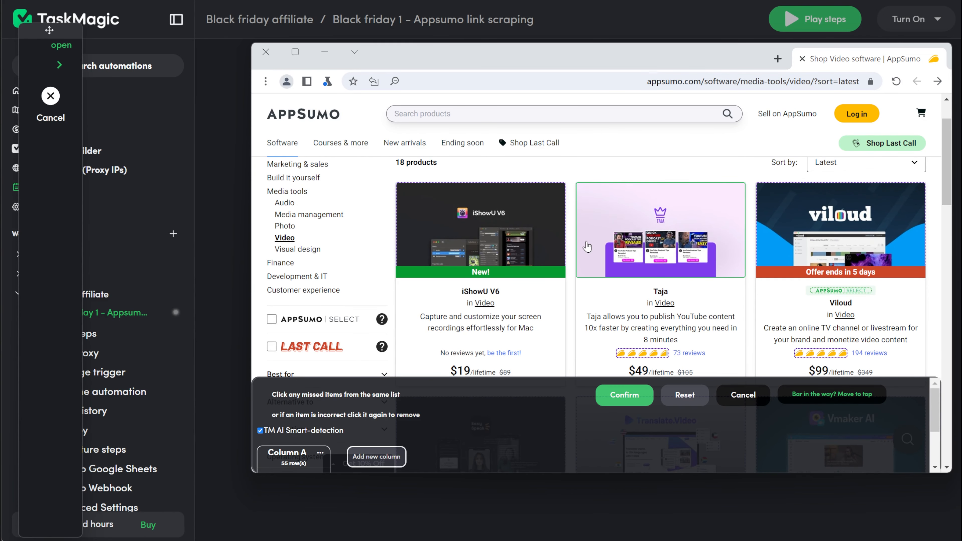
scroll(375, 412, "down", 2)
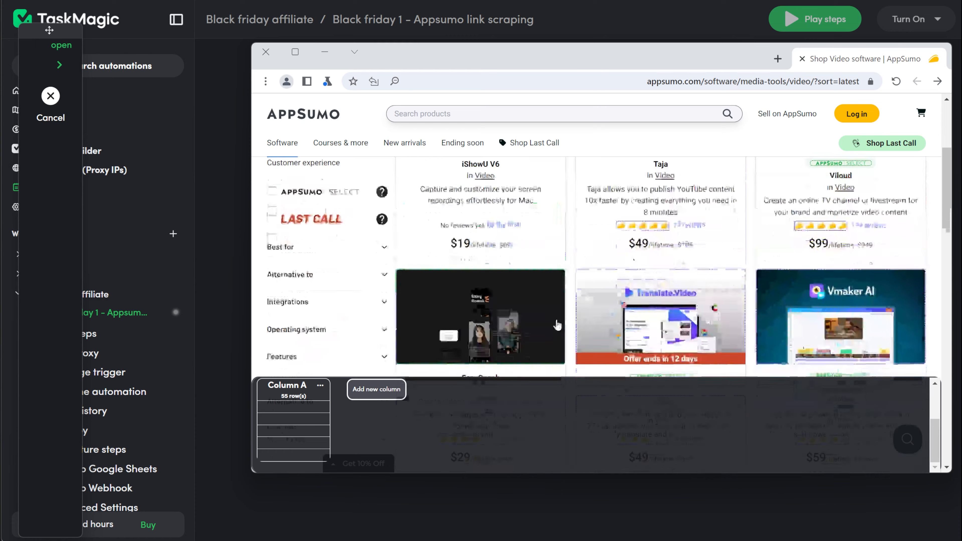
scroll(374, 427, "up", 1)
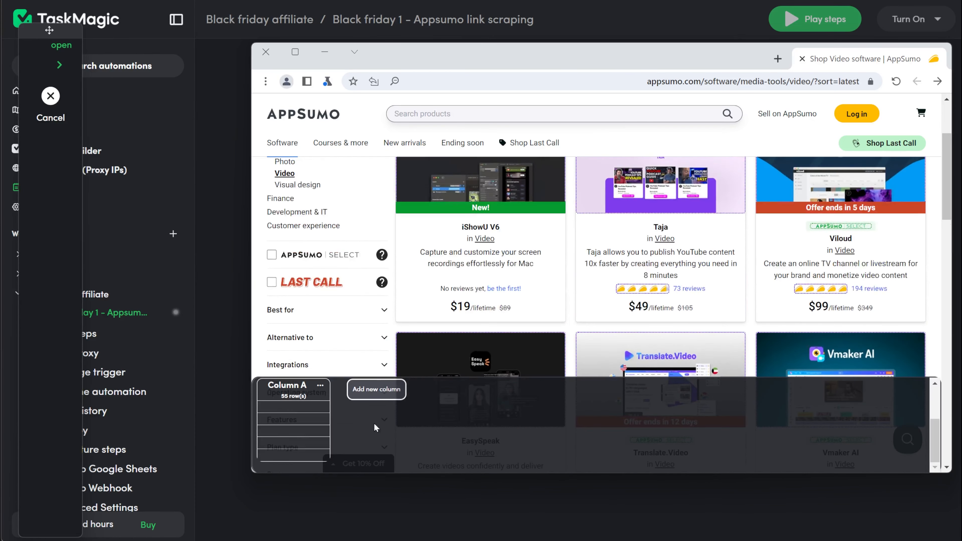
left_click(320, 386)
left_click(343, 387)
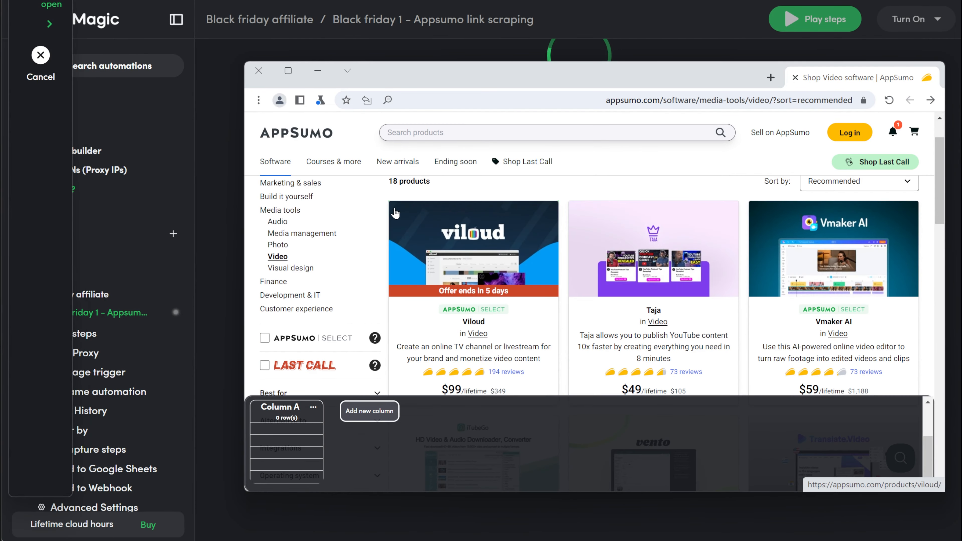
Capture the product cards in Column A using Viloud and Taja as sample items, and set the column to scrape links.
left_click(395, 213)
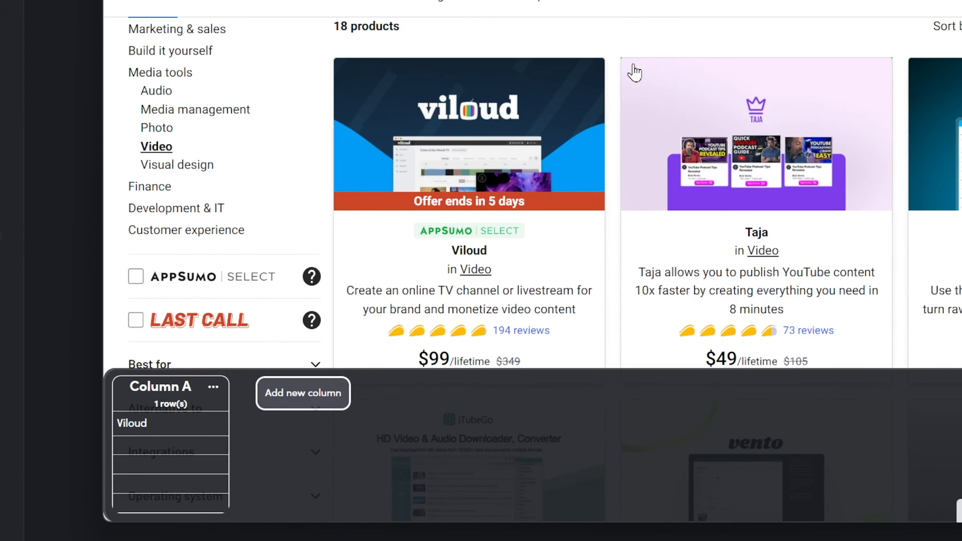
left_click(577, 210)
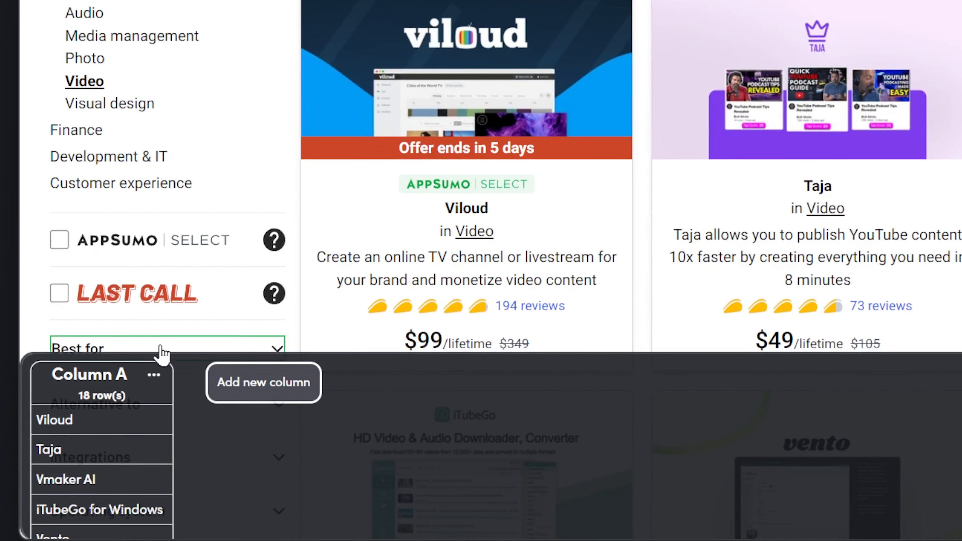
left_click(167, 377)
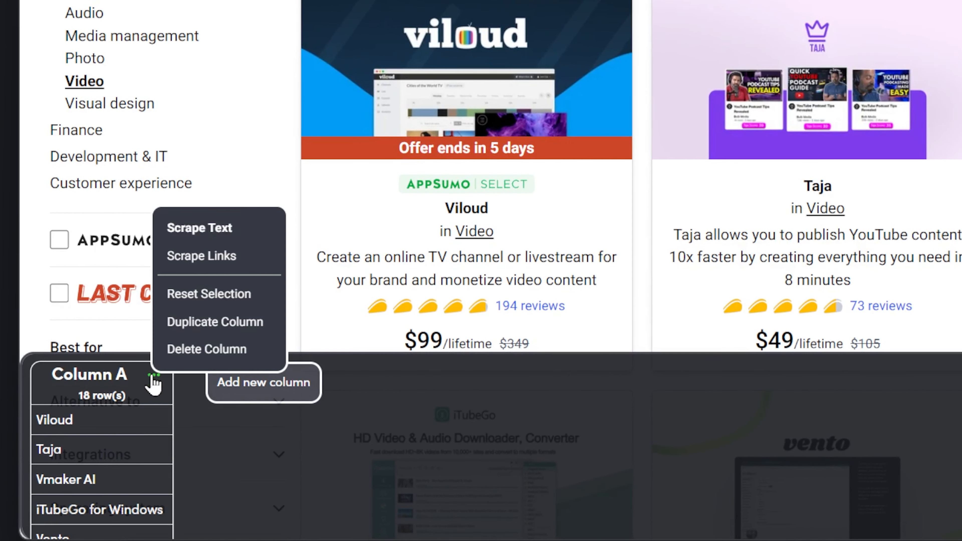
left_click(206, 258)
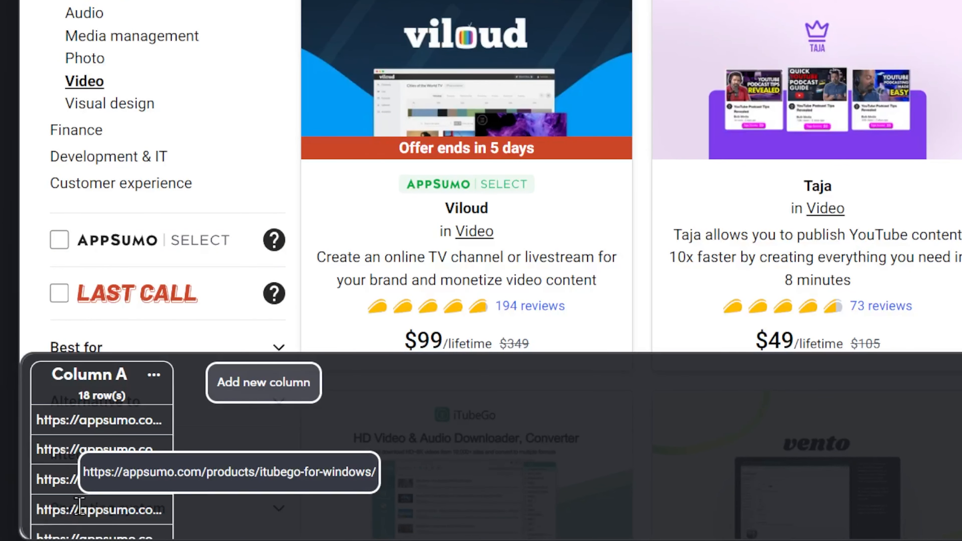
Check and confirm the product links collected in Column A, and finish recording the automation.
scroll(78, 506, "down", 1)
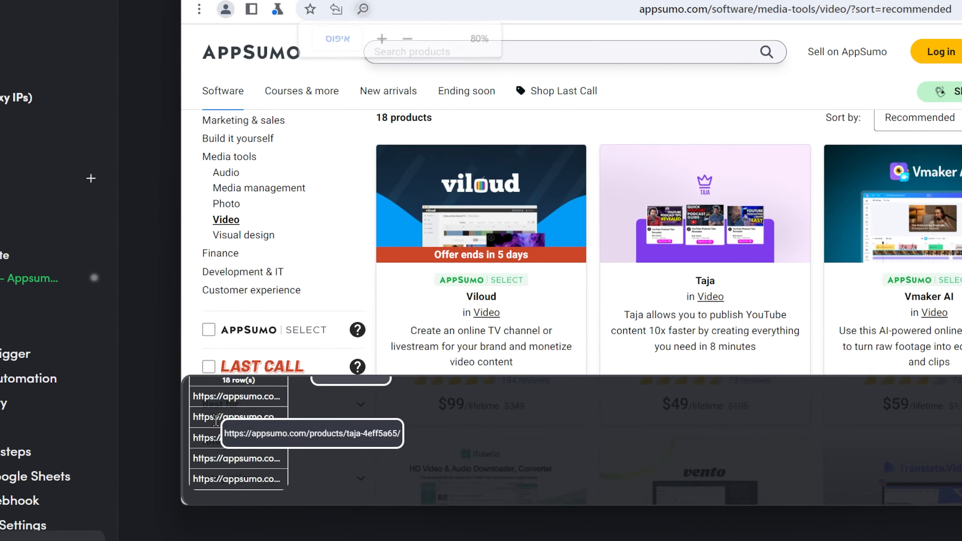
key("ctrl+plus")
key("ctrl+plus")
key("ctrl+plus")
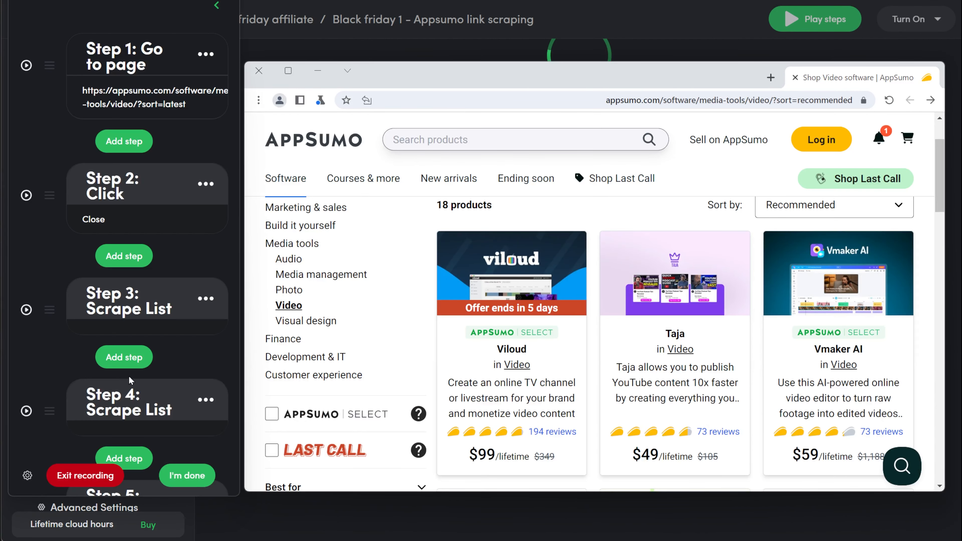
left_click(180, 478)
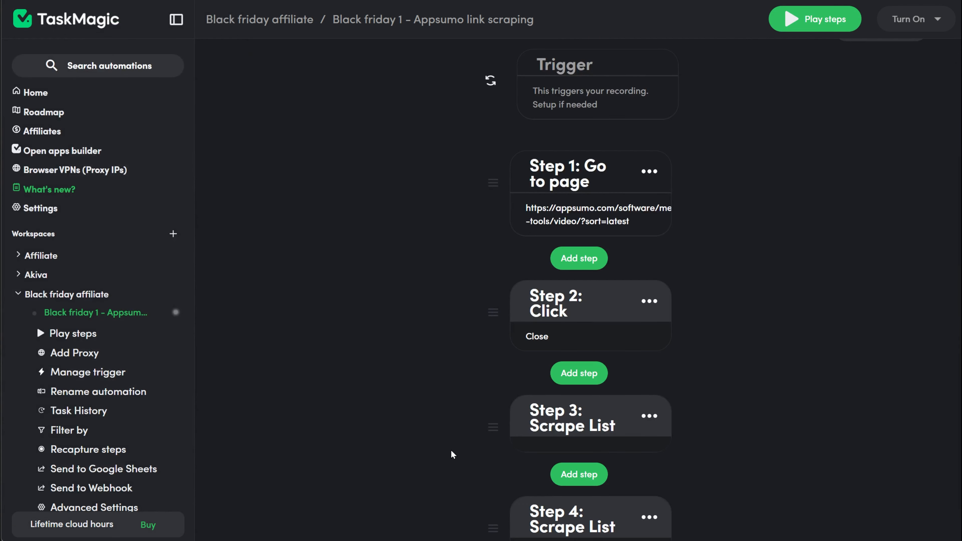
Open the automation's Google Sheets export and share the "Appsumo products" spreadsheet with the TaskMagic automations e-mail as Editor.
scroll(453, 454, "down", 5)
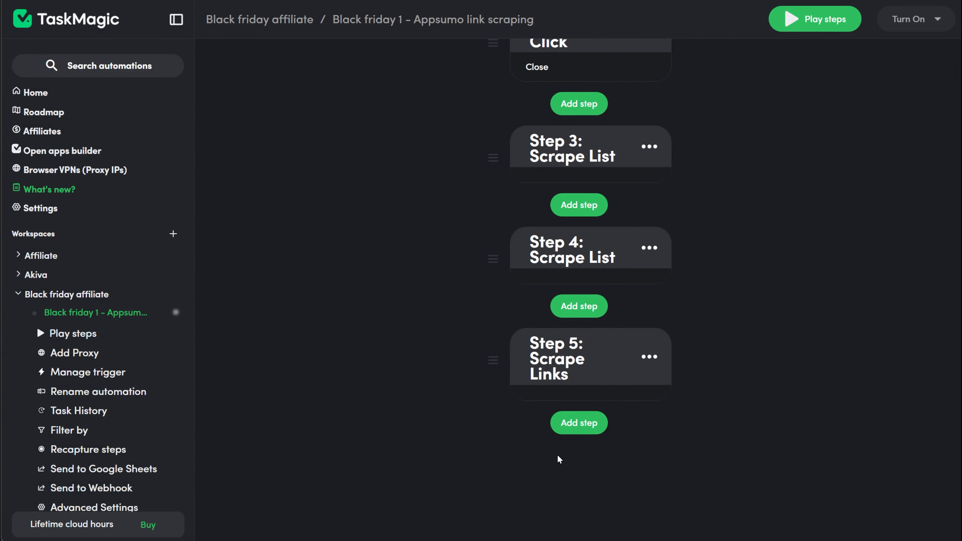
scroll(94, 334, "down", 3)
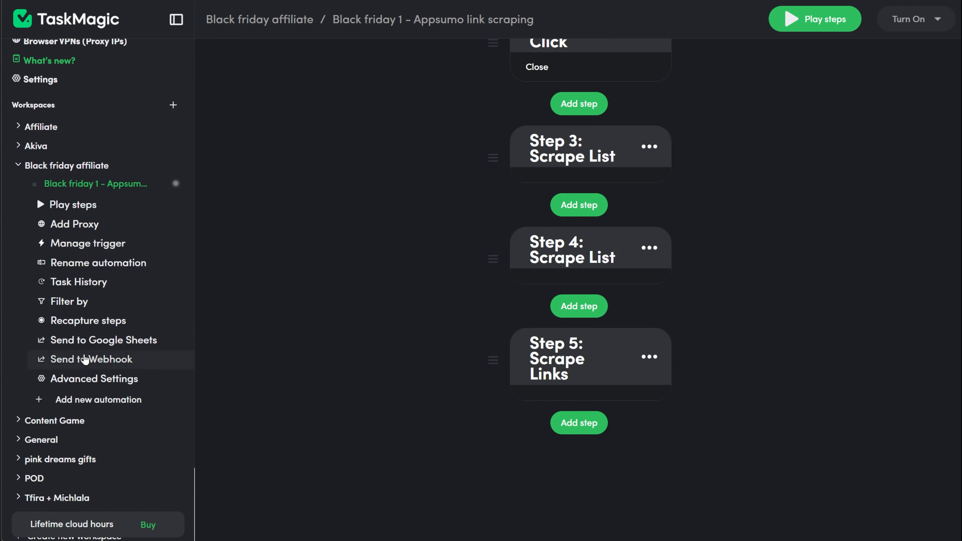
left_click(101, 343)
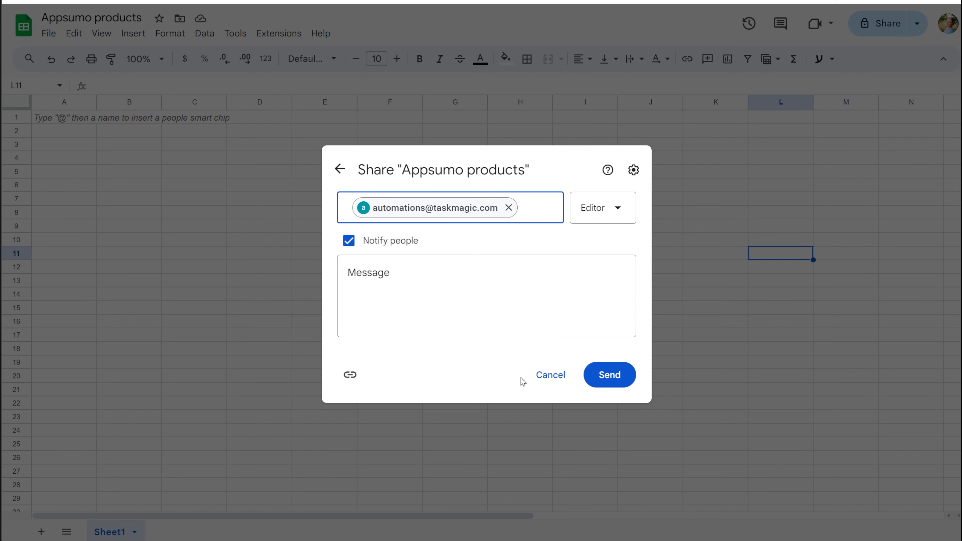
left_click(606, 388)
Freeze the spreadsheet up to row 1.
right_click(16, 117)
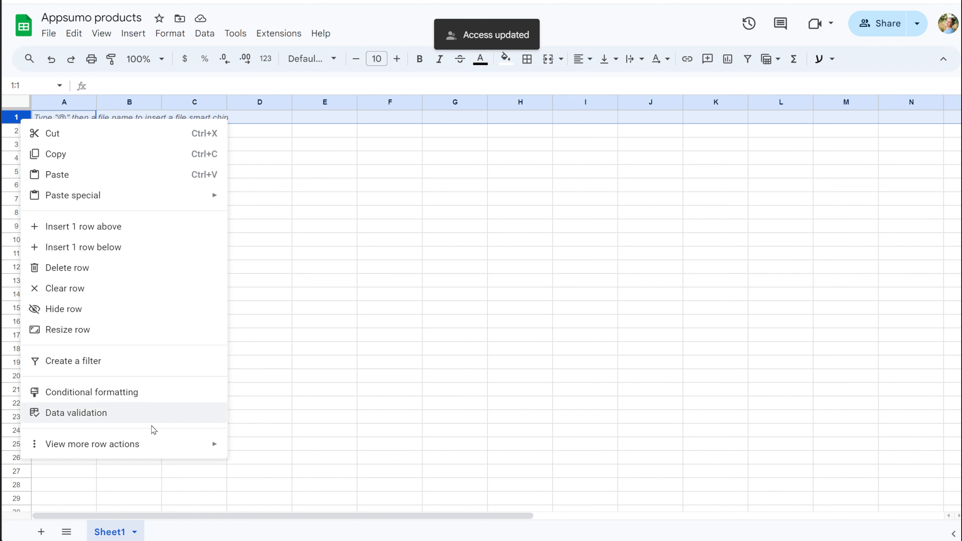
mouse_move(189, 445)
left_click(298, 348)
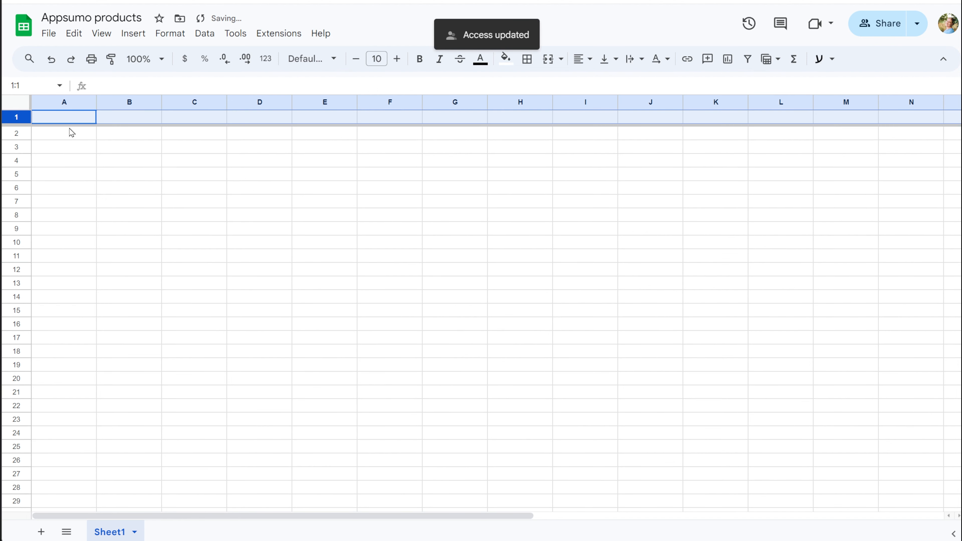
Enter the headers "product name", "description" and "URL" in cells A1, B1 and C1.
left_click(76, 125)
type("product name")
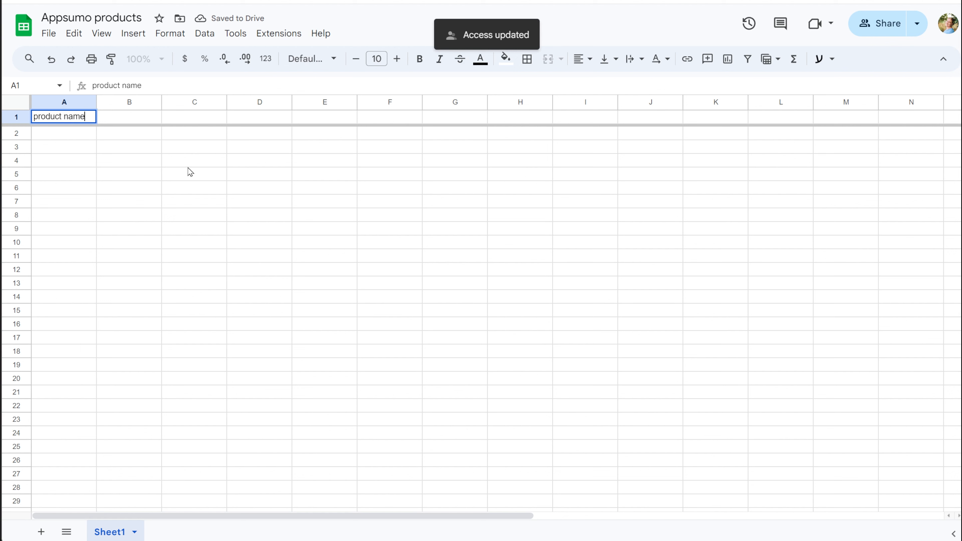
key("Tab")
type("de")
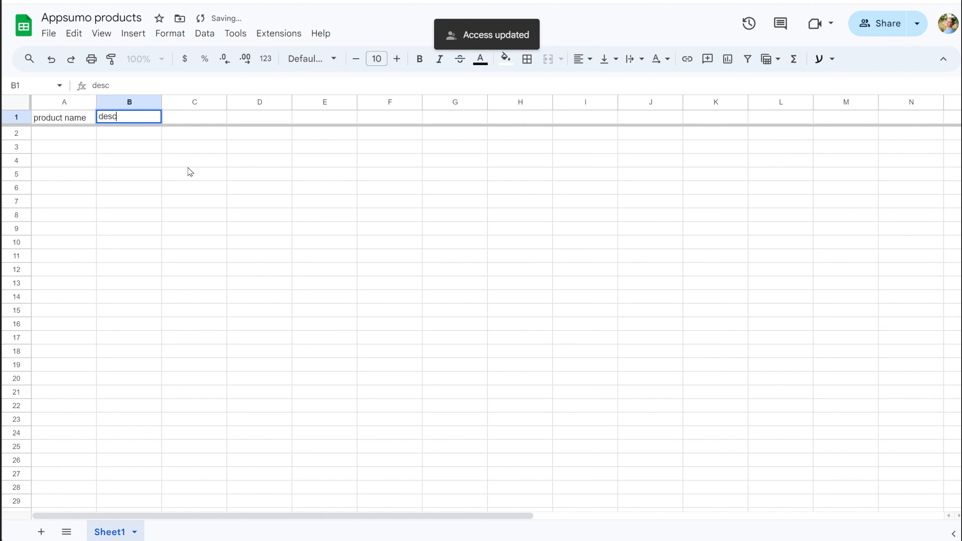
type("scription")
key("Tab")
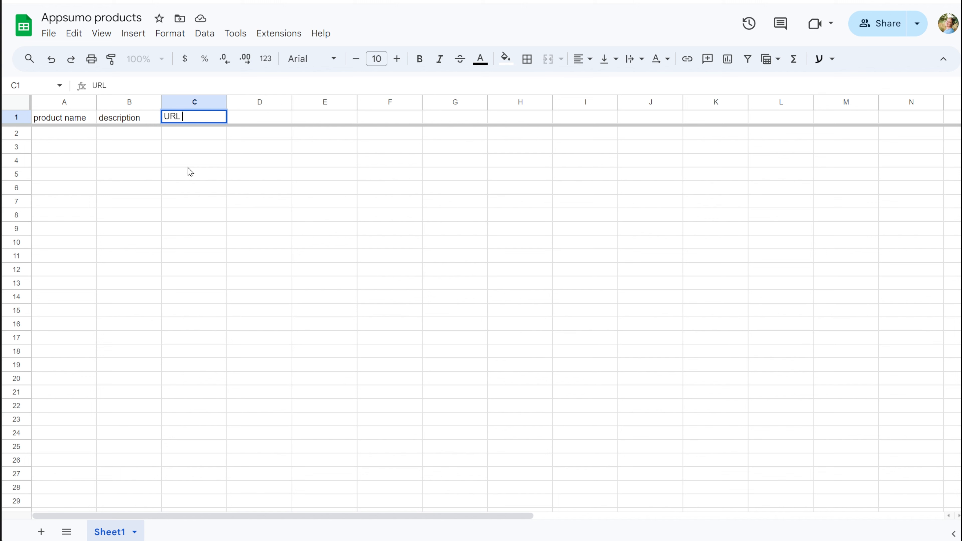
type("URL")
left_click(259, 283)
Rename the worksheet Sheet1 as "video".
right_click(109, 532)
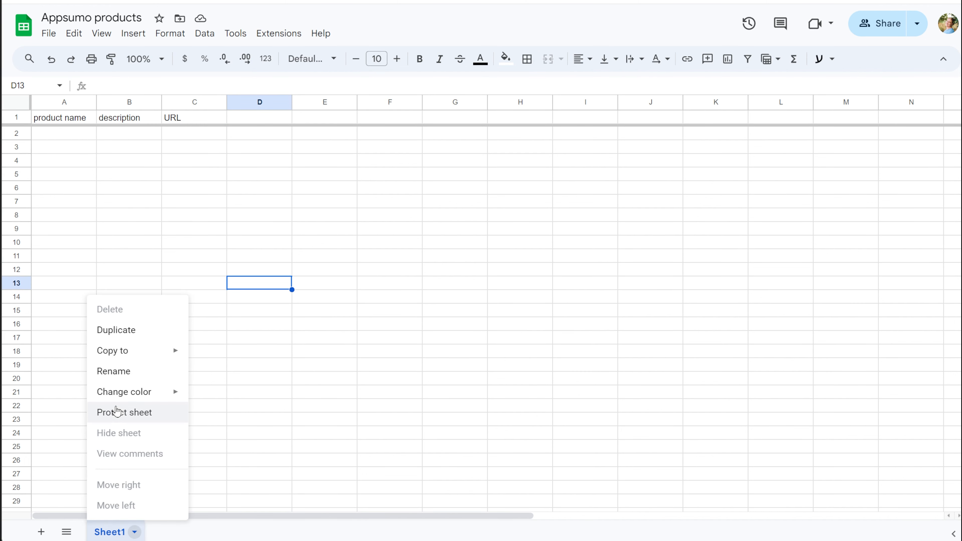
left_click(127, 371)
type("video")
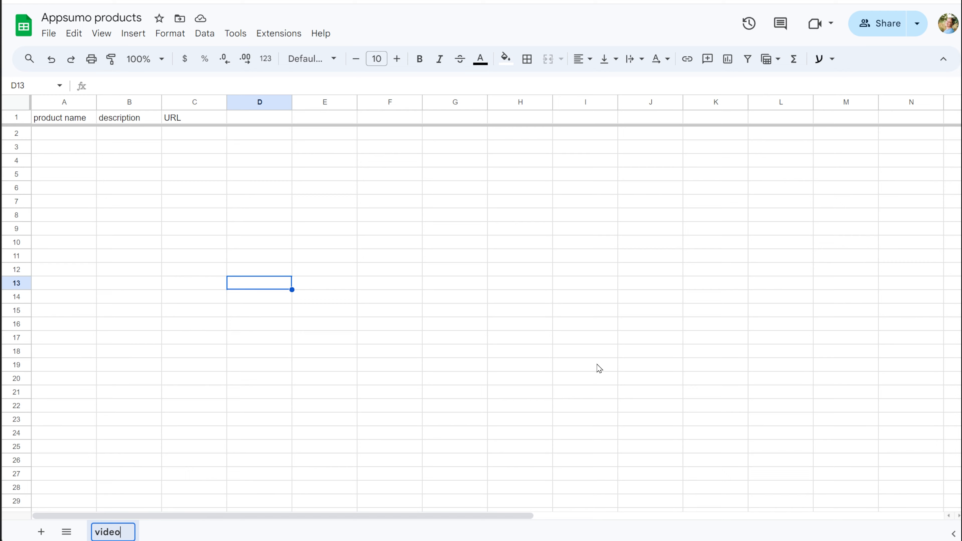
left_click(592, 402)
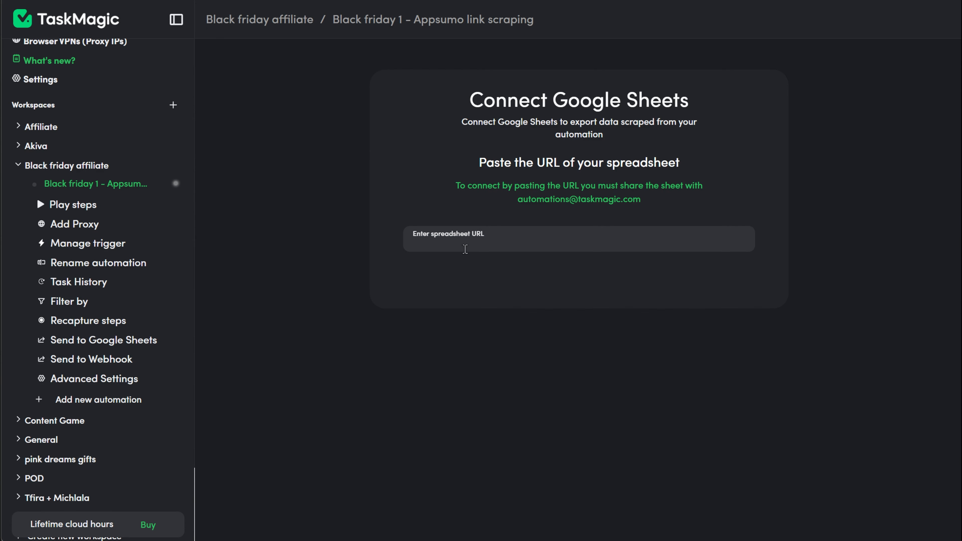
In TaskMagic, connect the spreadsheet by its pasted URL, select the "video" worksheet and accept its headers.
left_click(466, 249)
key("ctrl+v")
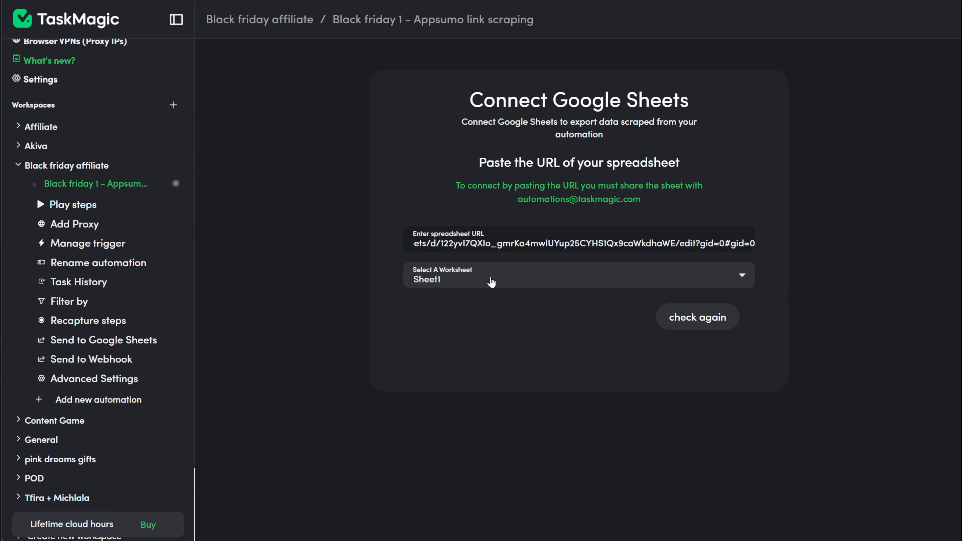
left_click(491, 282)
left_click(478, 302)
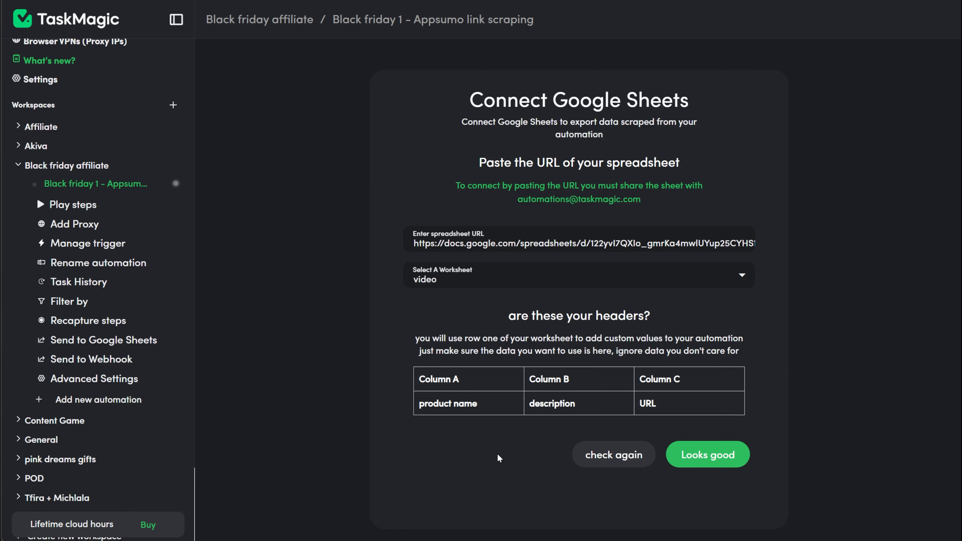
left_click(718, 456)
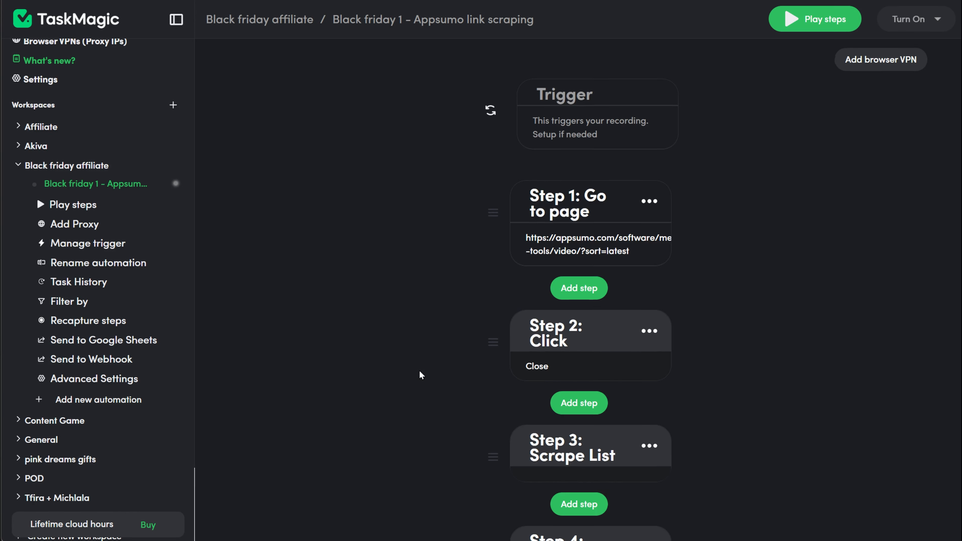
Run the automation's steps and check the exported rows in the "Appsumo products" sheet.
left_click(813, 19)
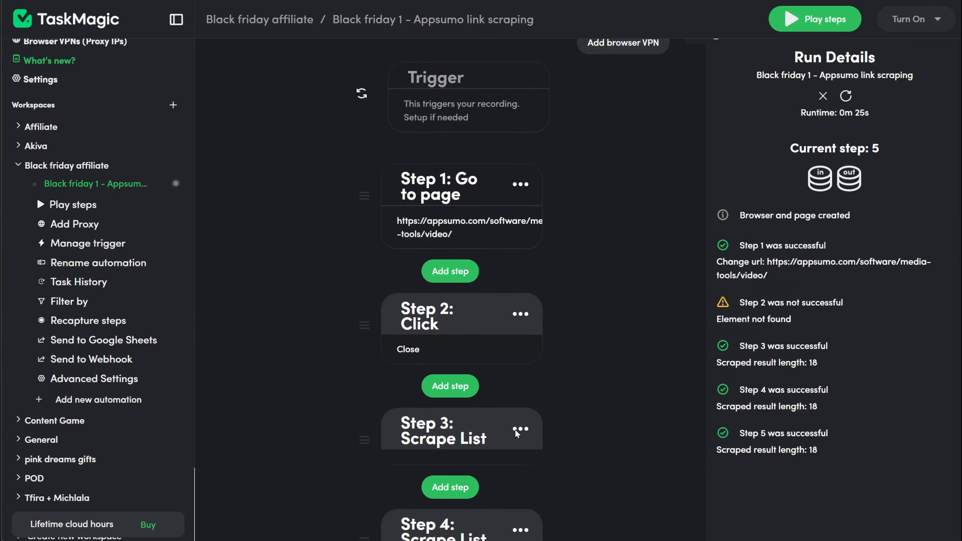
scroll(439, 341, "down", 5)
Resume recording the automation and delete the Step 4 Scrape List step.
left_click(439, 348)
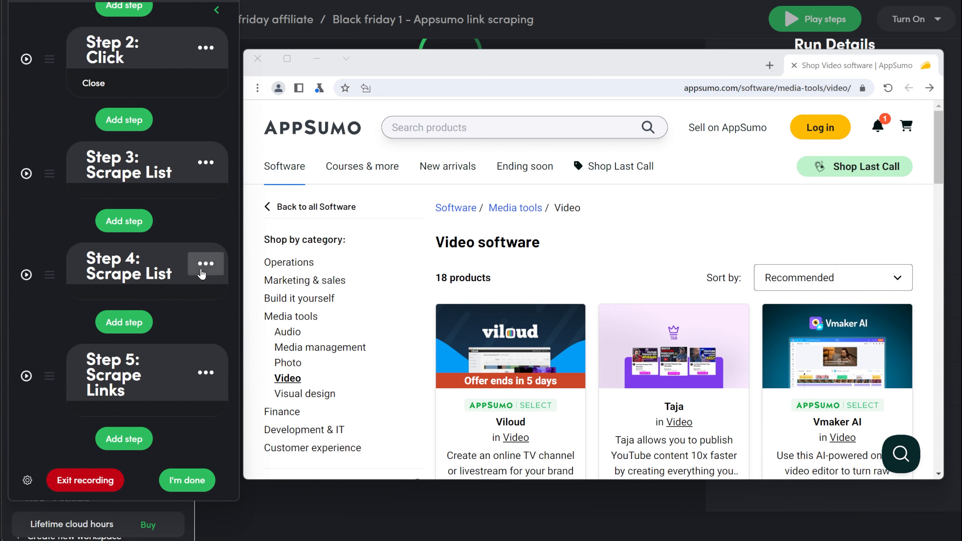
left_click(206, 263)
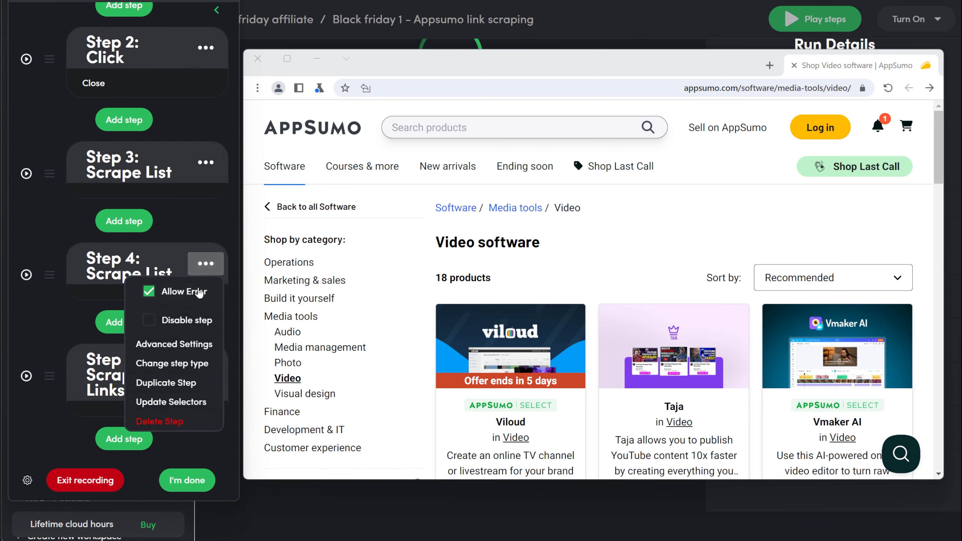
left_click(174, 414)
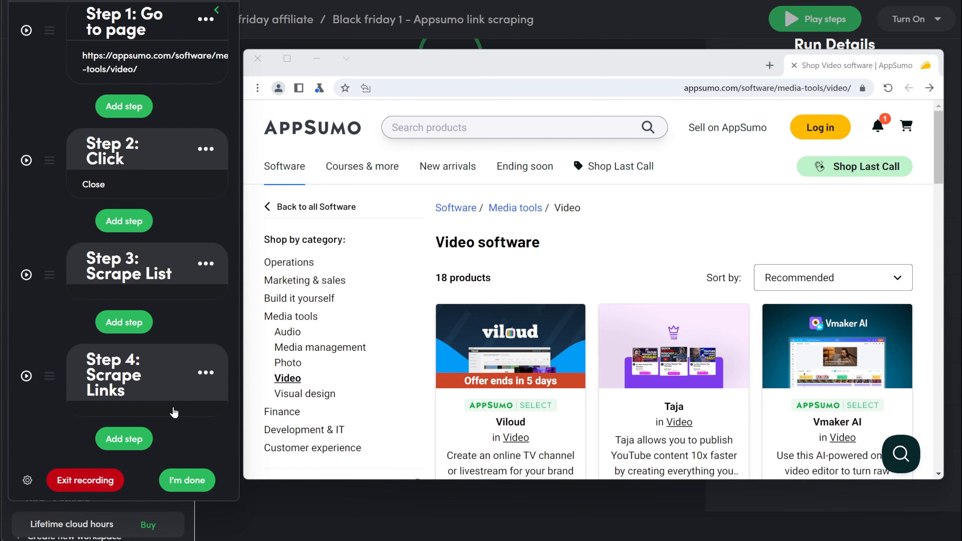
Add a Scrape a list step after Step 3 and pick the Viloud and Taja product descriptions as its items.
left_click(126, 322)
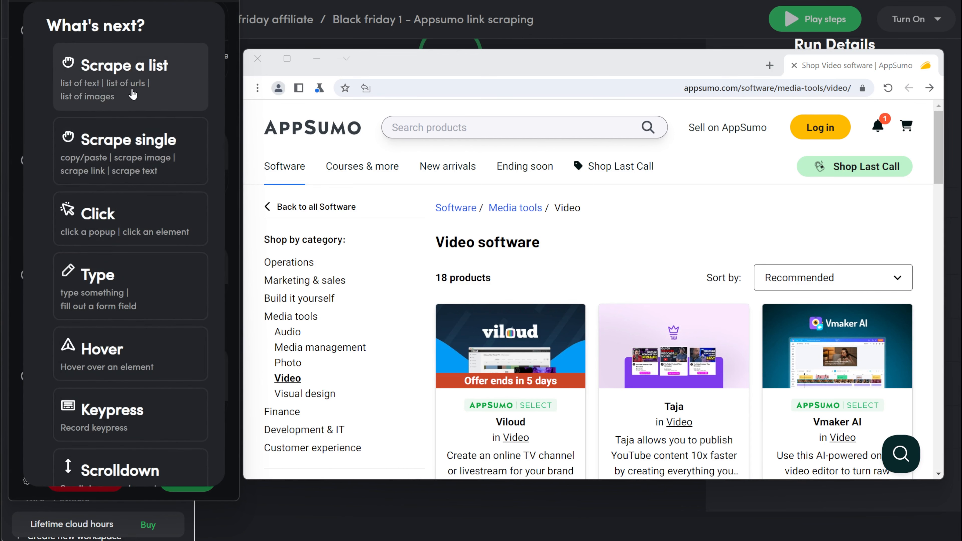
left_click(132, 94)
scroll(473, 273, "down", 5)
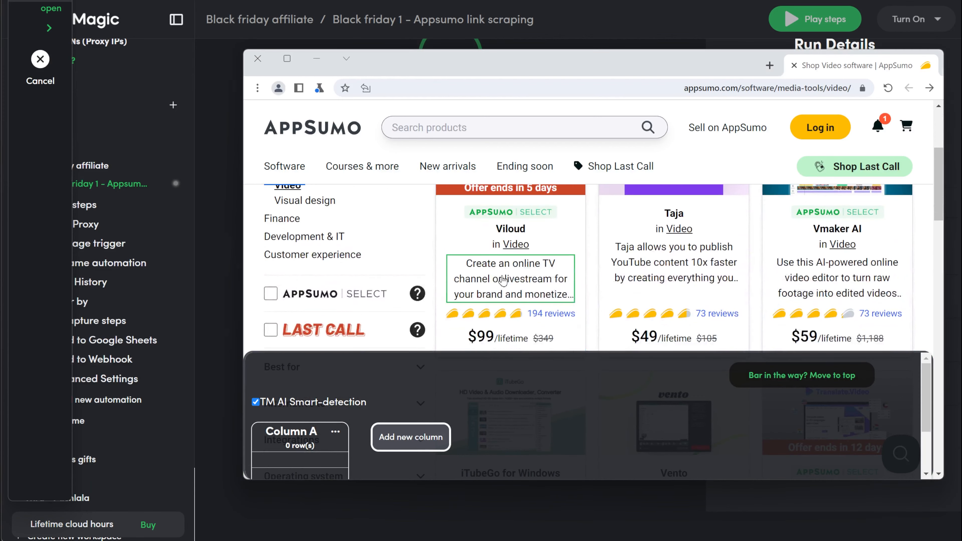
left_click(503, 281)
left_click(652, 257)
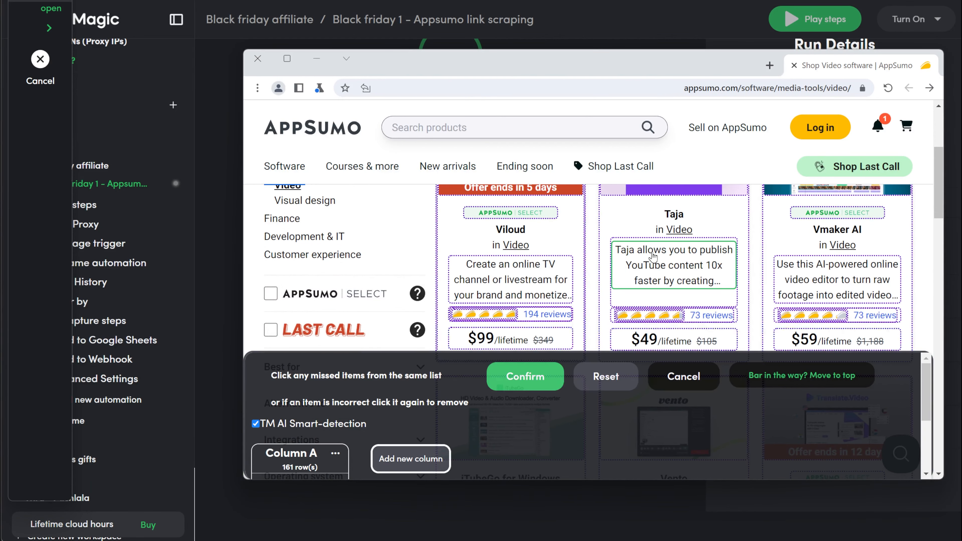
scroll(566, 299, "down", 5)
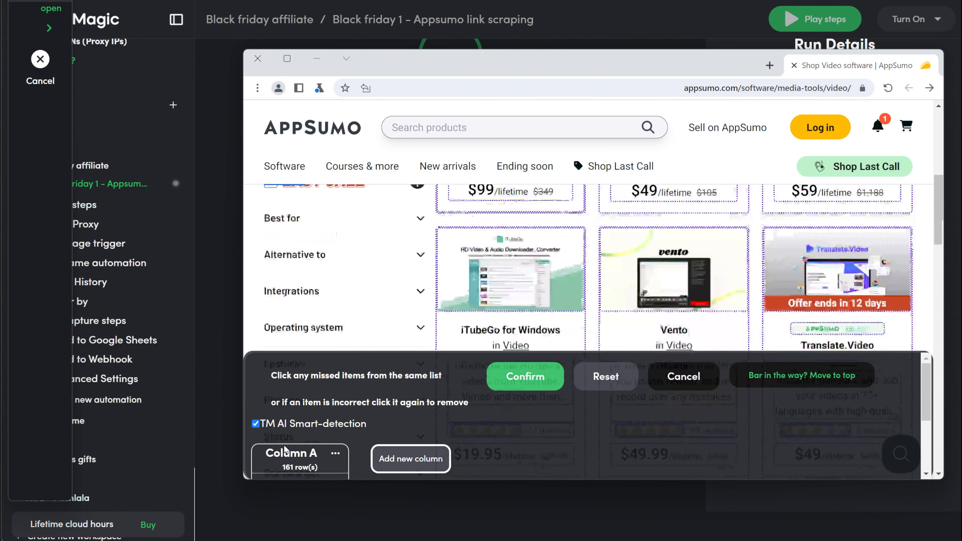
Delete Column A and try a new column starting from the iTubeGo for Windows description.
left_click(336, 453)
left_click(351, 428)
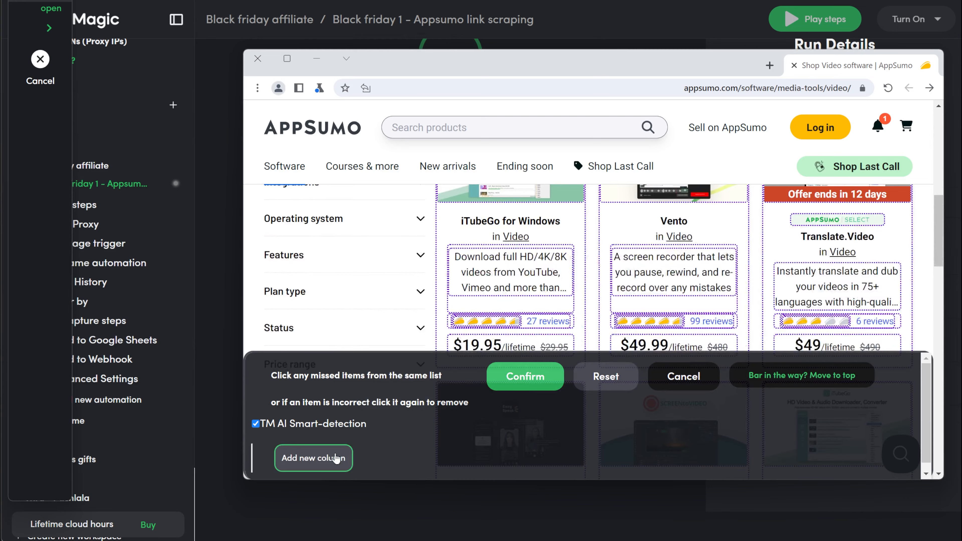
left_click(314, 458)
left_click(480, 269)
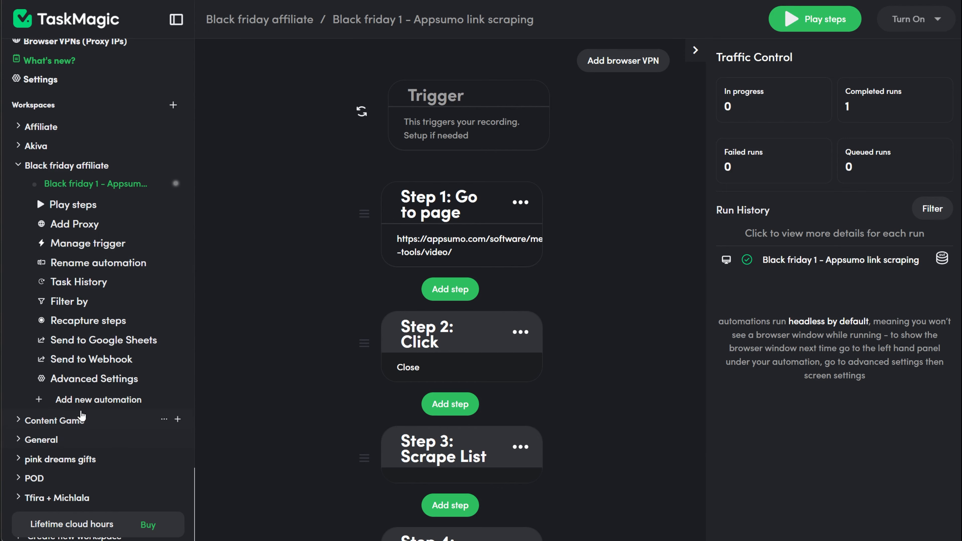
Create a new Web automation named "scrape Appsumo categories" in the Black friday affiliate workspace.
left_click(91, 401)
scroll(430, 408, "down", 2)
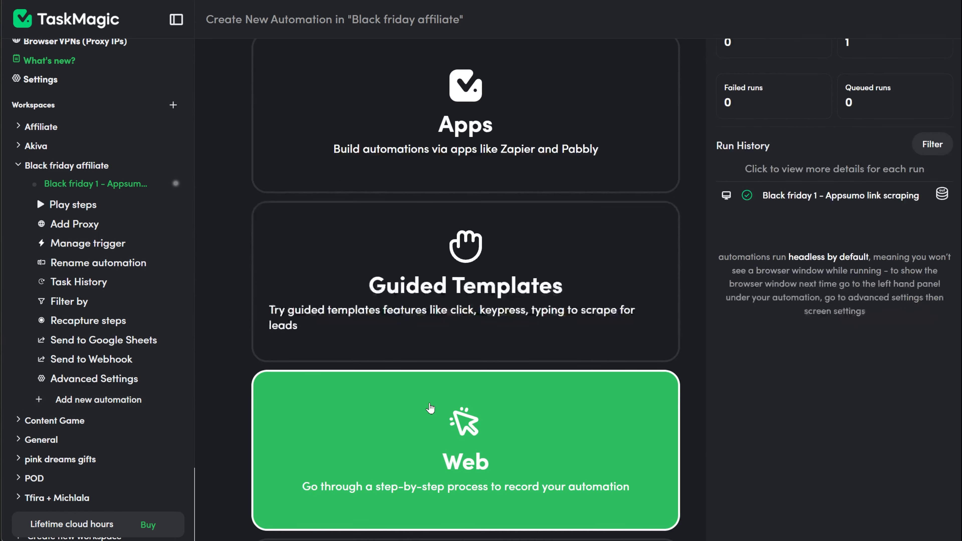
left_click(430, 408)
left_click(596, 273)
type("scrape ")
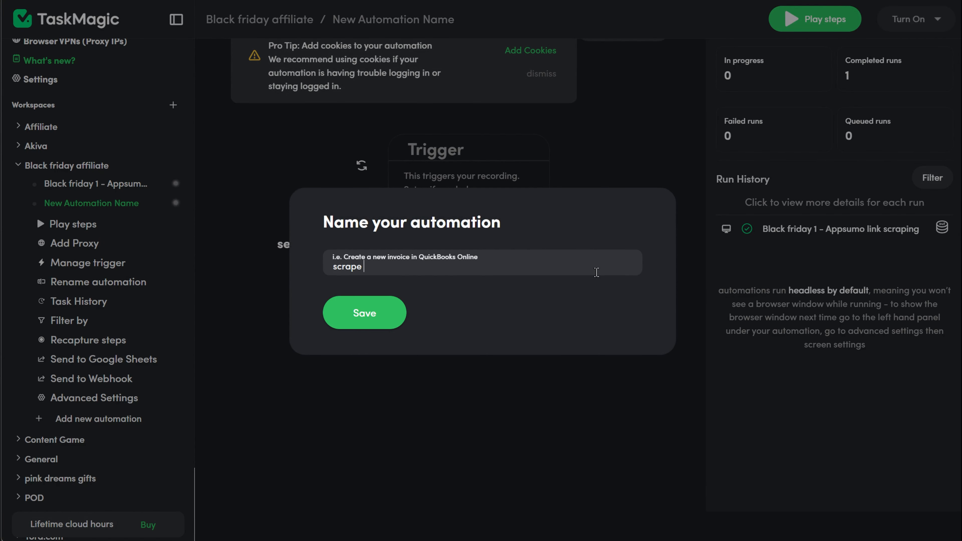
type("links")
key("BackSpace")
key("BackSpace")
key("BackSpace")
key("BackSpace")
key("BackSpace")
type("Appsumo categories")
key("Return")
Start recording the new automation on AppSumo's Operations software page.
left_click(449, 303)
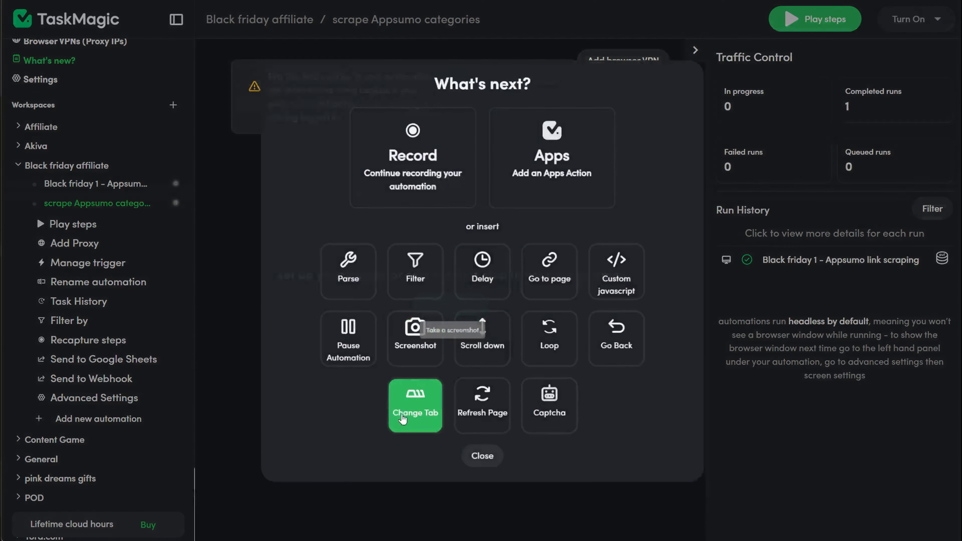
left_click(447, 184)
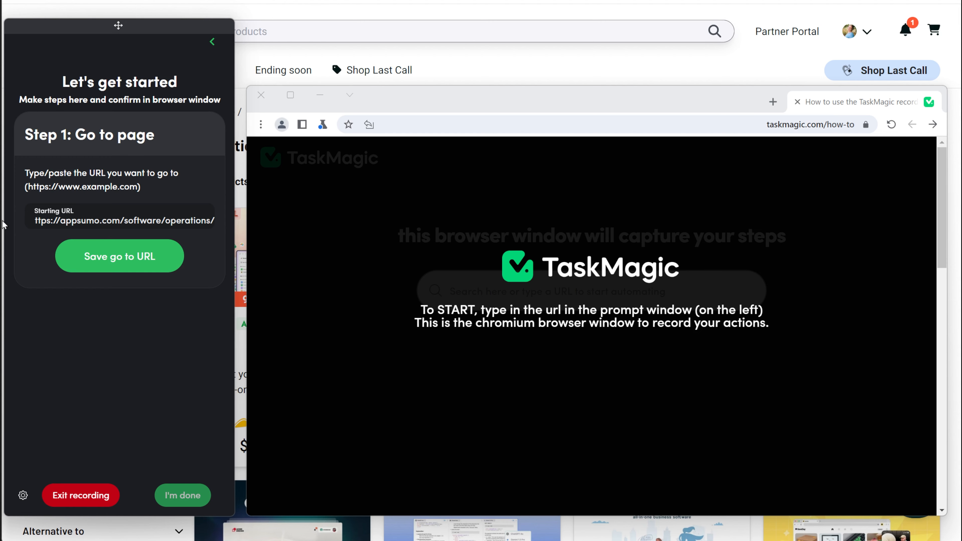
left_click(114, 252)
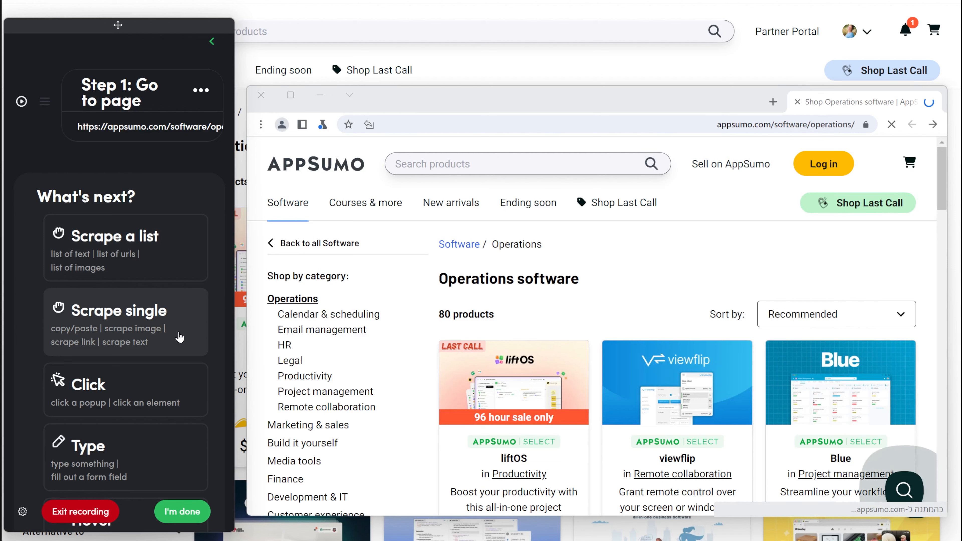
Scrape the list of Operations subcategories, picking Calendar & scheduling and Email management as its first two items.
left_click(129, 267)
left_click(305, 322)
scroll(285, 255, "down", 2)
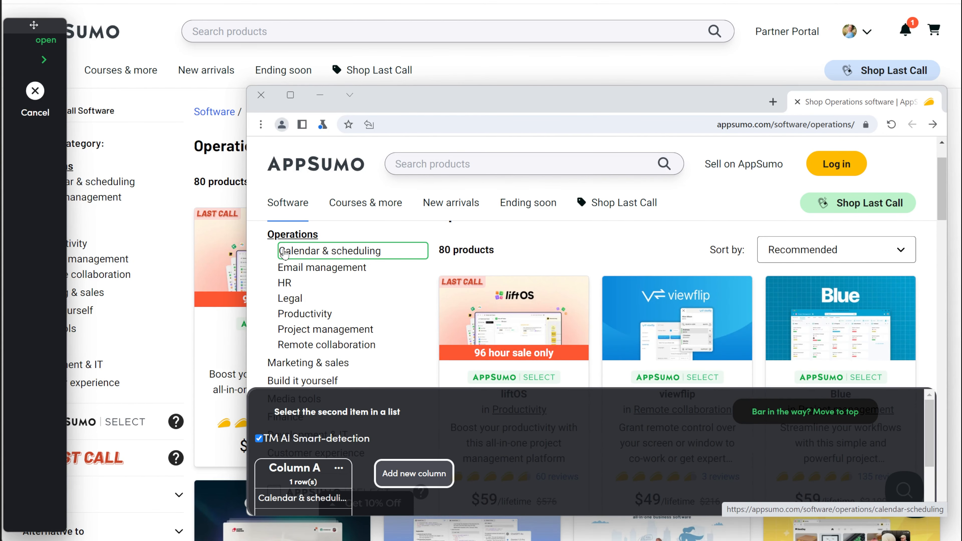
left_click(281, 270)
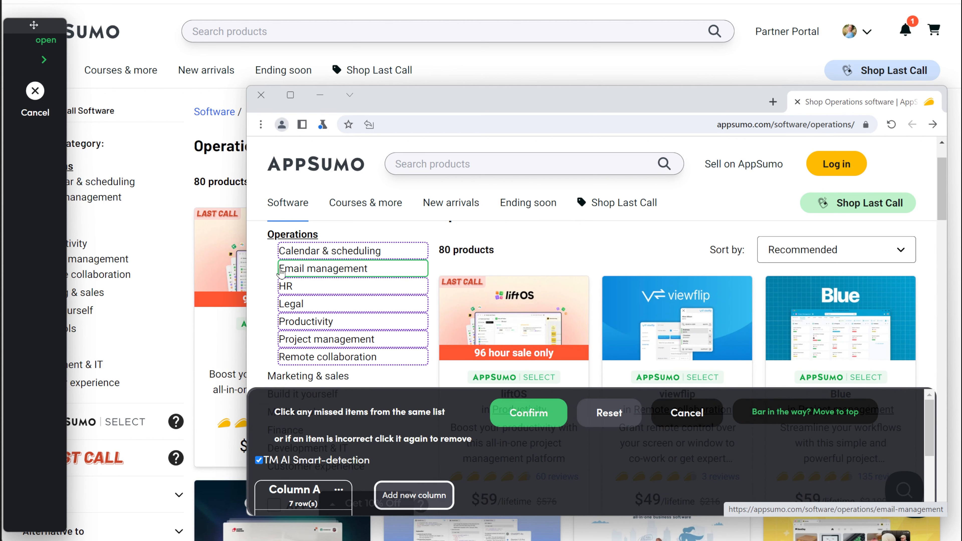
Duplicate Column A and set Column B to scrape the subcategories' links.
left_click(341, 490)
left_click(386, 451)
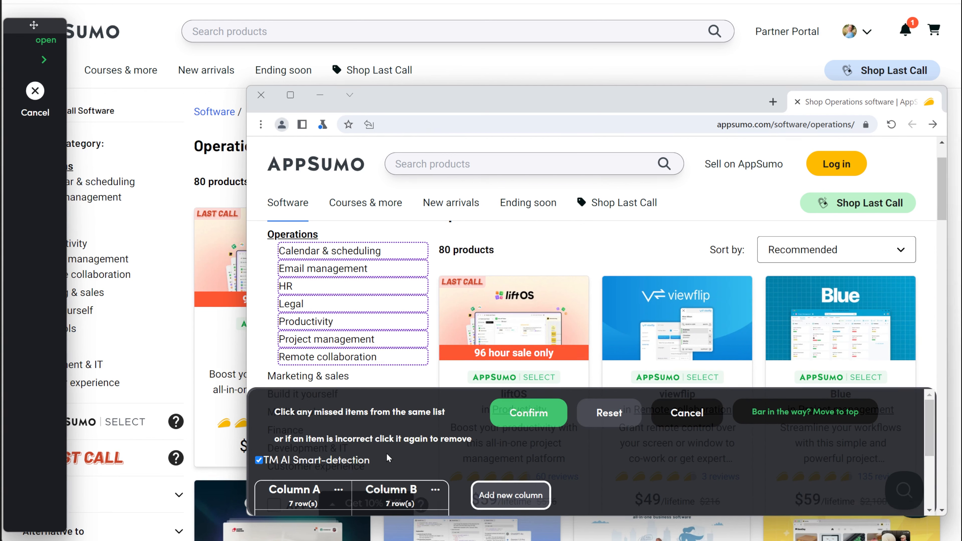
left_click(435, 489)
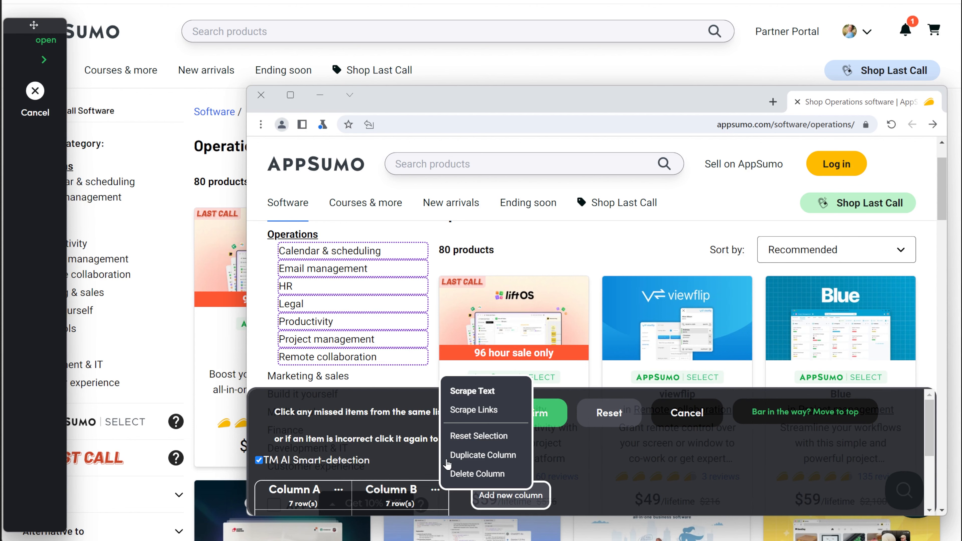
left_click(478, 413)
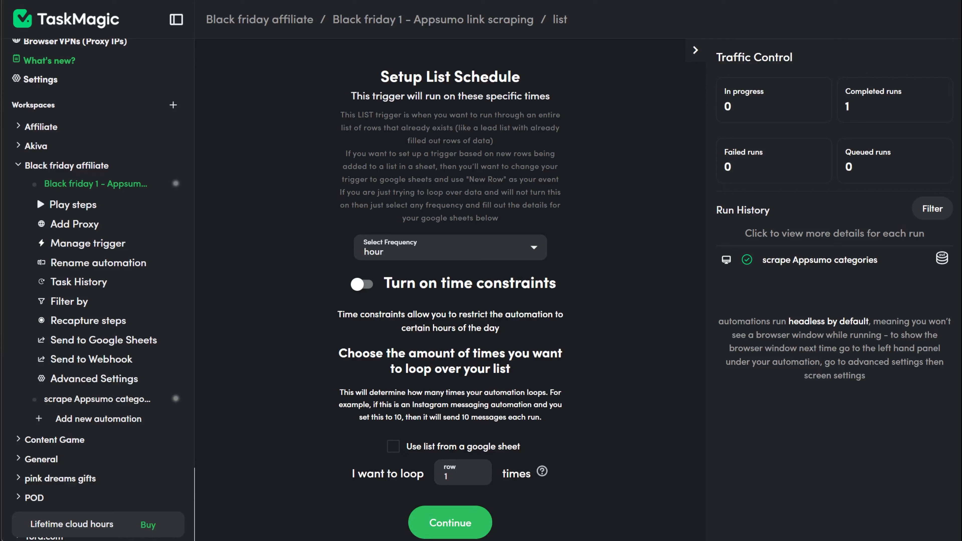
In TaskMagic, give "Black friday 1 - Appsumo link scraping" a List trigger that uses a list from a Google Sheet.
left_click(598, 499)
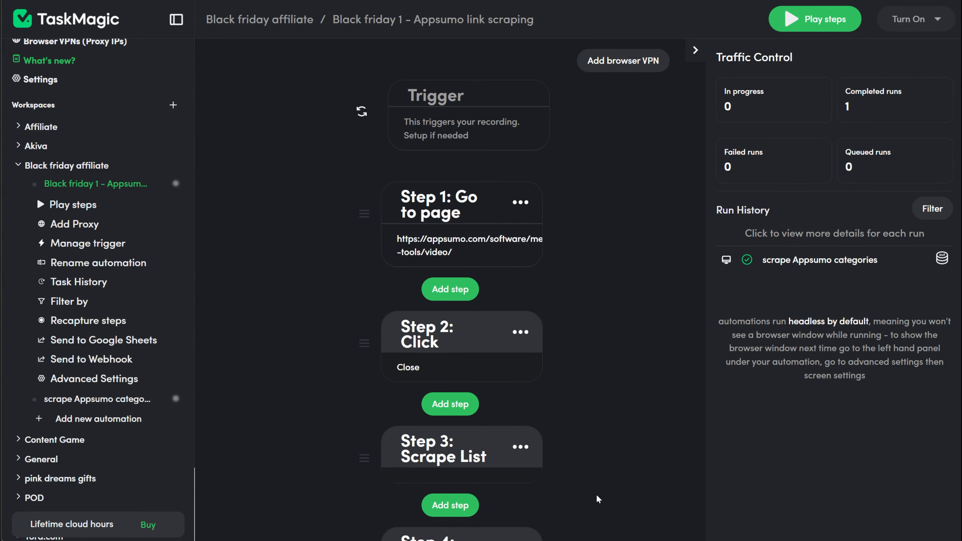
left_click(492, 143)
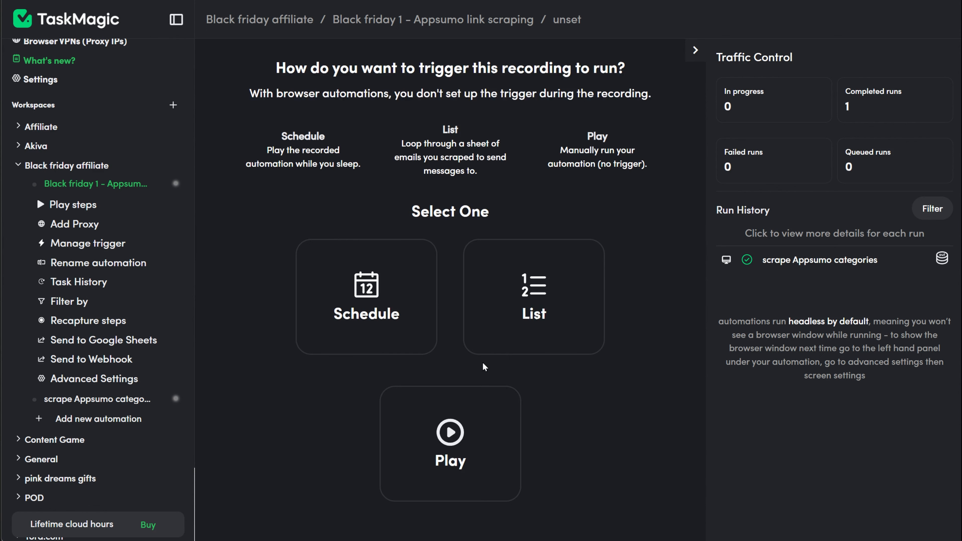
left_click(537, 327)
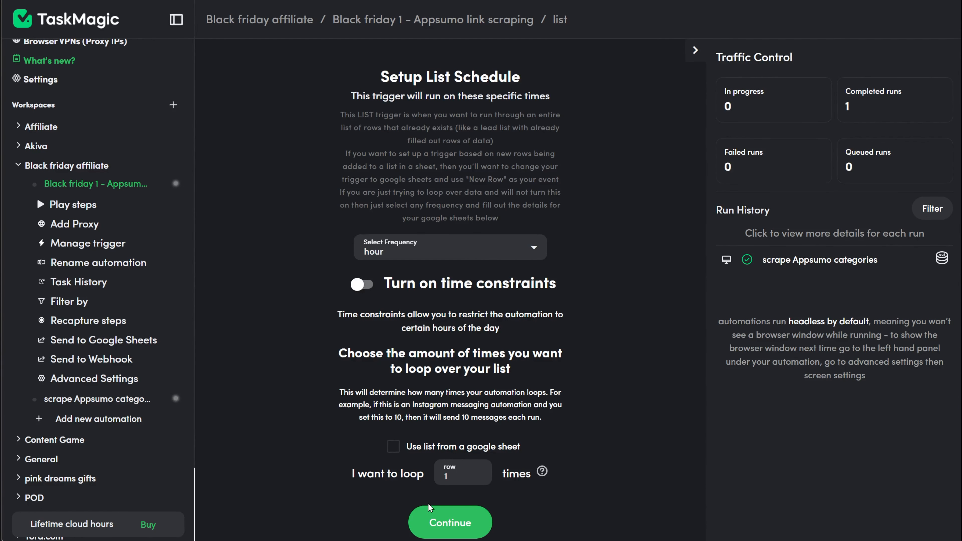
left_click(394, 447)
scroll(436, 482, "down", 1)
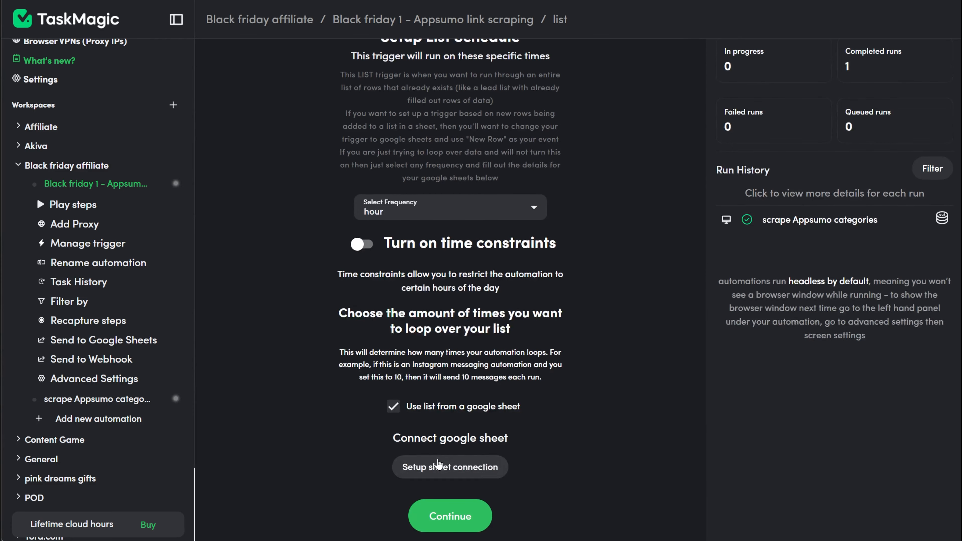
Connect the trigger to the spreadsheet by its pasted URL, select the "appsumo categories" worksheet and accept its headers.
left_click(437, 463)
left_click(425, 342)
key("ctrl+v")
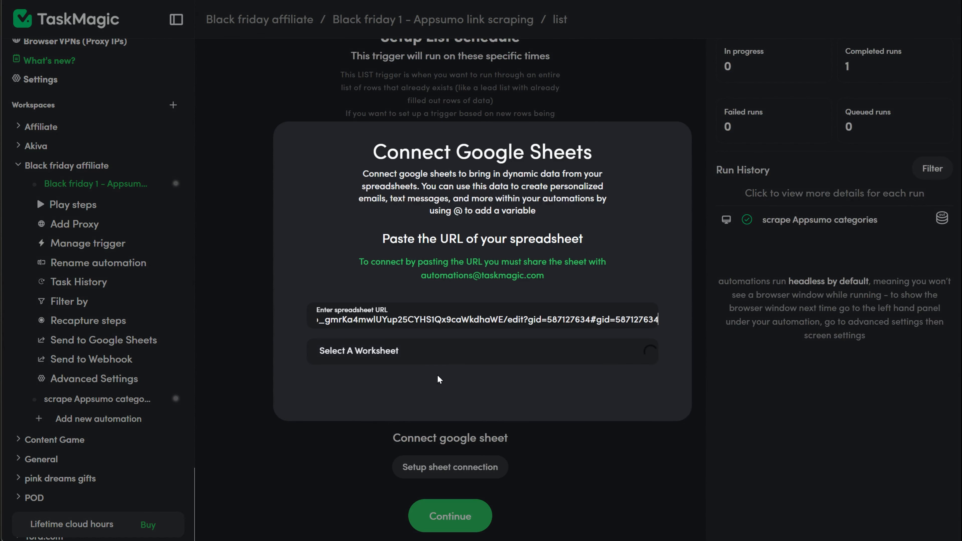
left_click(442, 358)
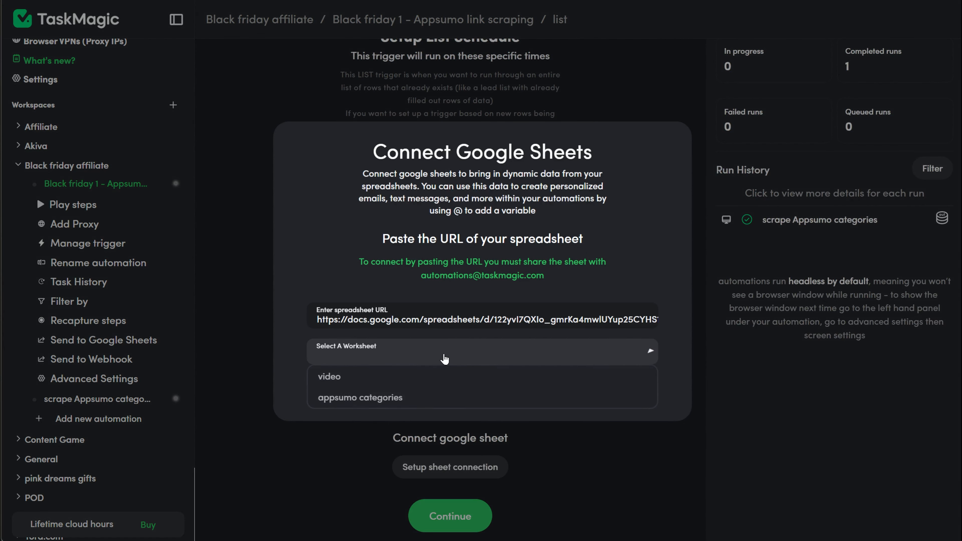
left_click(422, 399)
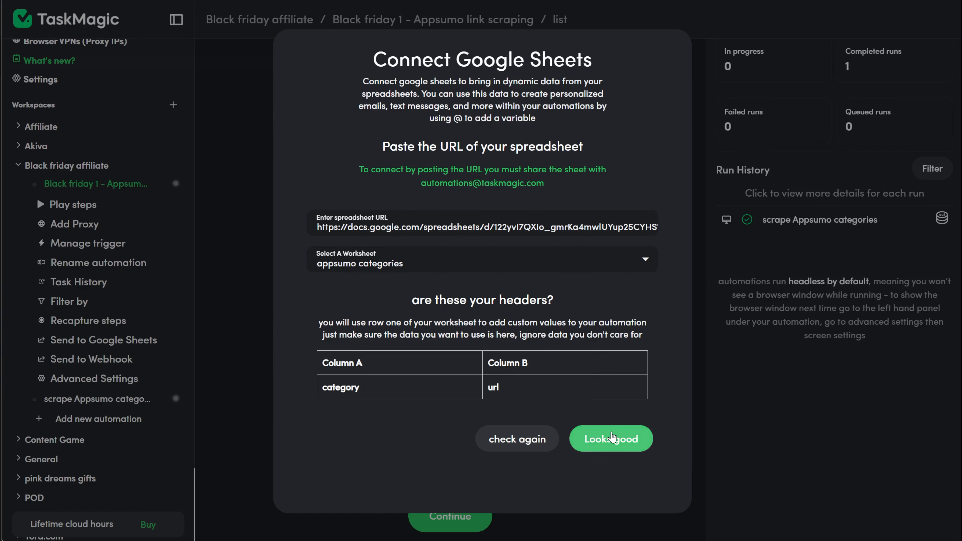
left_click(622, 438)
Set the list trigger to loop 53 rows at a time and save its setup.
scroll(537, 488, "down", 4)
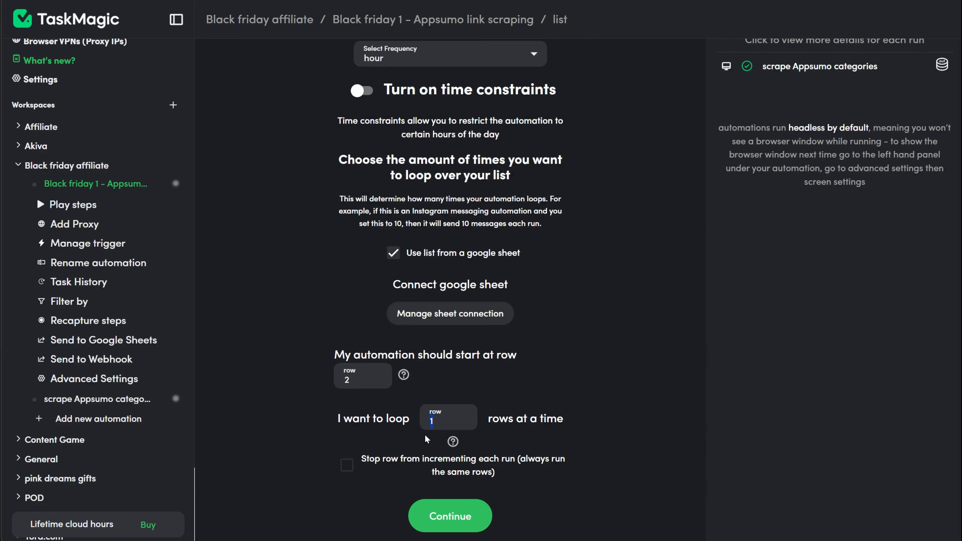
left_click(446, 524)
left_click(443, 309)
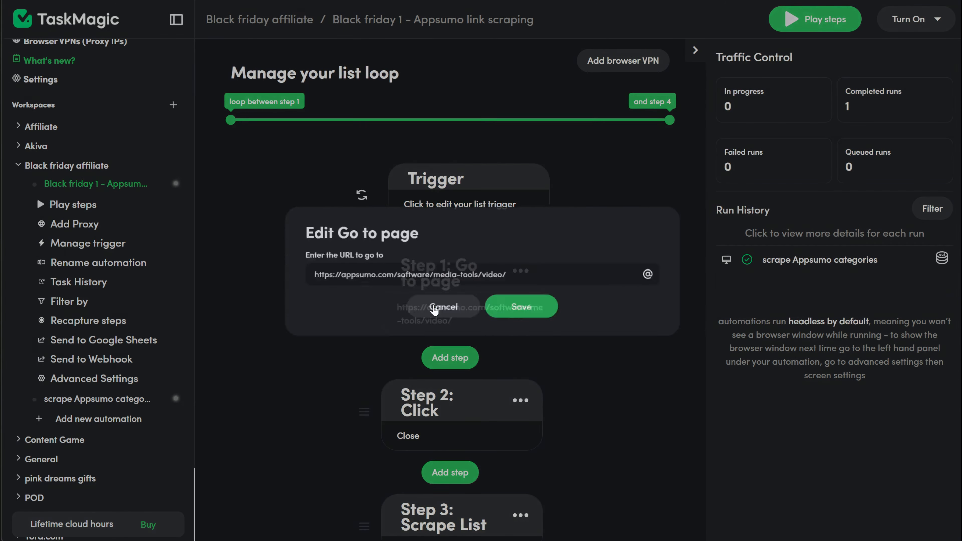
left_click_drag(511, 275, 84, 284)
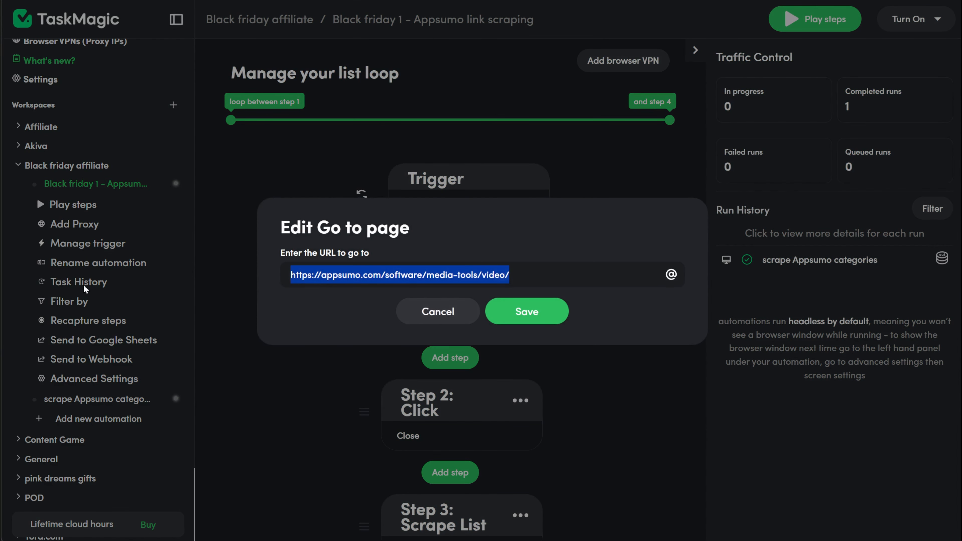
key("BackSpace")
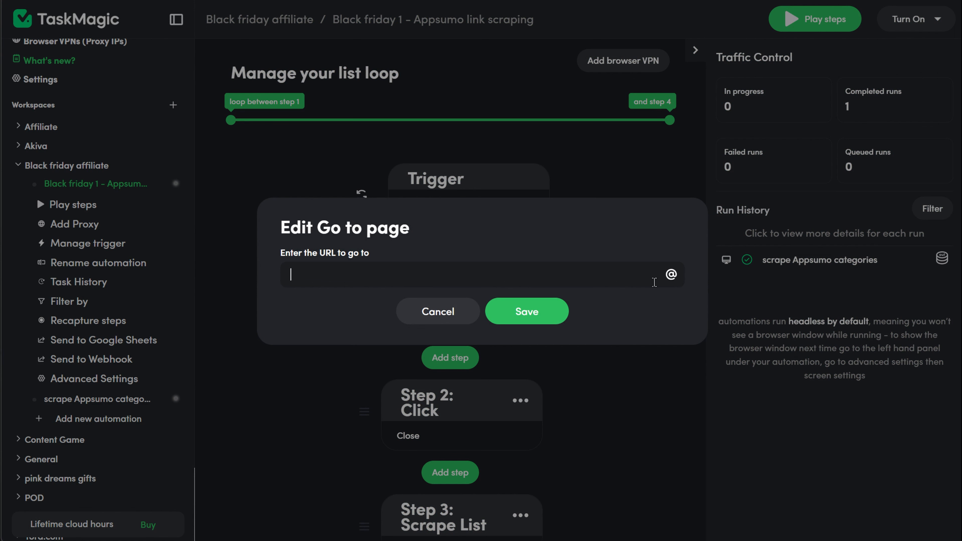
left_click(665, 283)
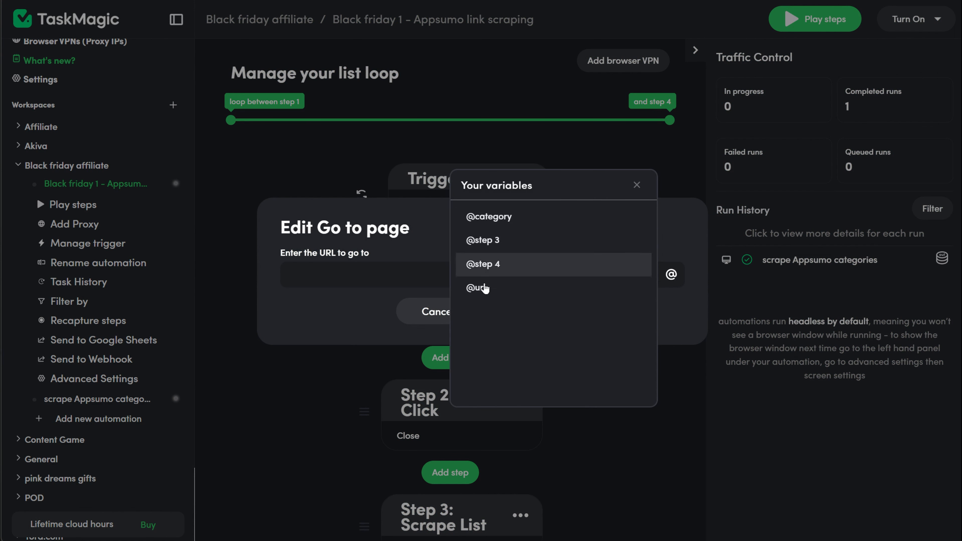
left_click(481, 296)
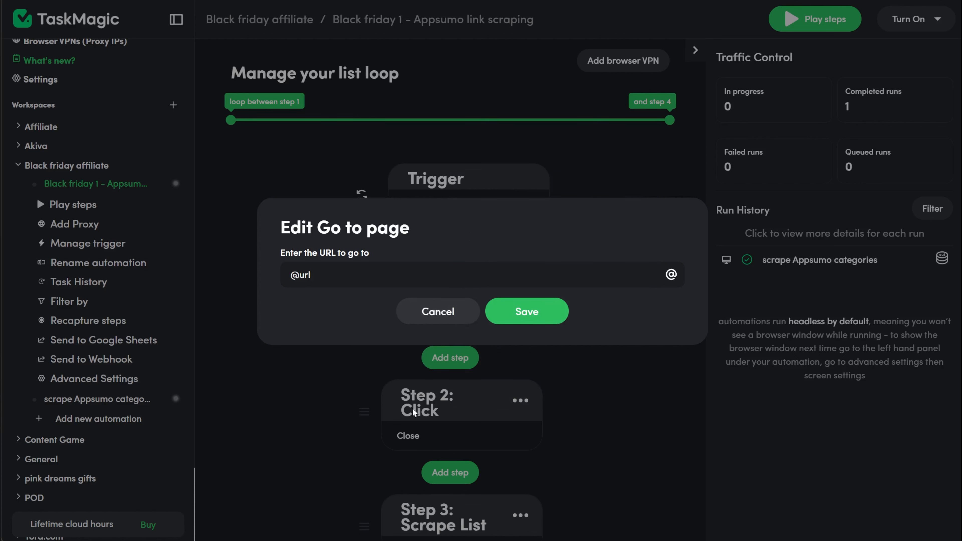
left_click(536, 315)
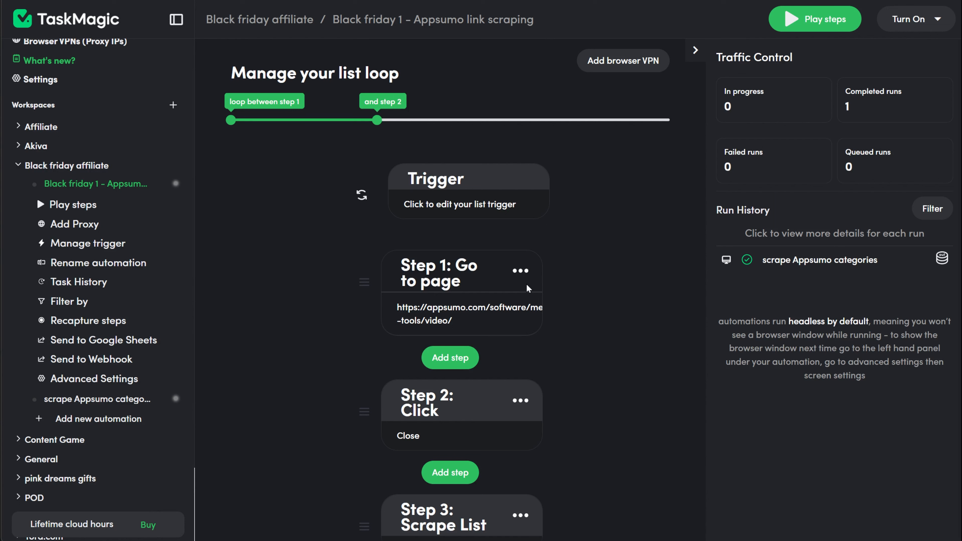
left_click_drag(377, 120, 669, 120)
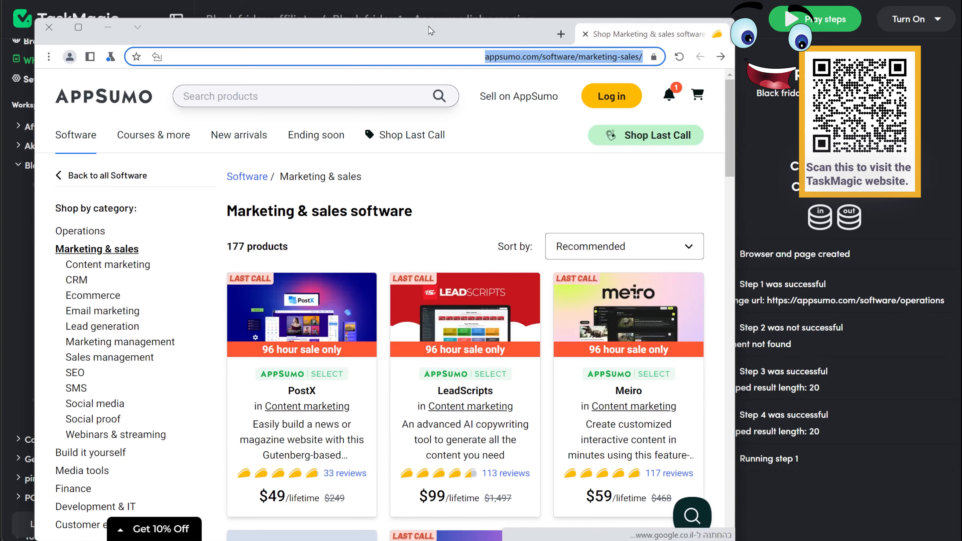
Move the running browser window out of the way and check each step's result in the run details.
left_click_drag(432, 32, 400, 4)
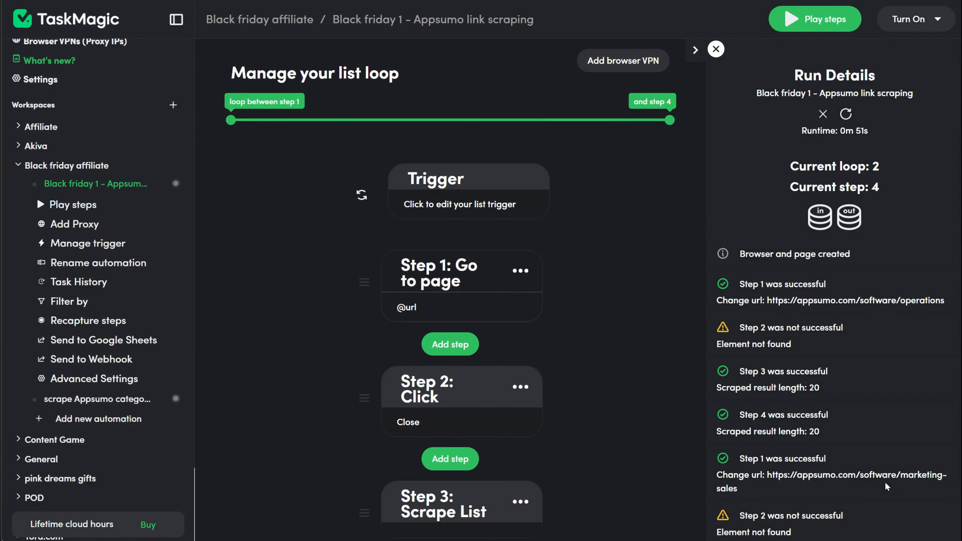
scroll(885, 482, "down", 6)
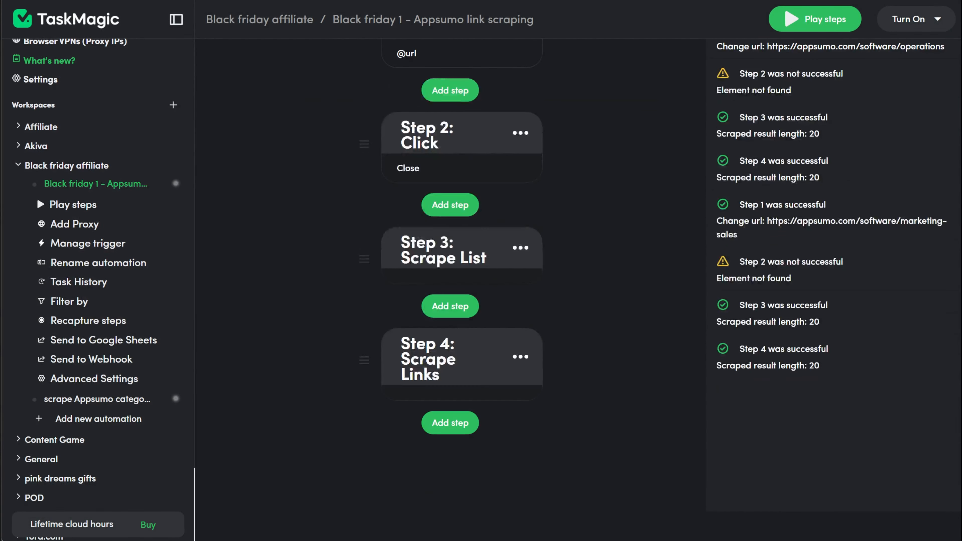